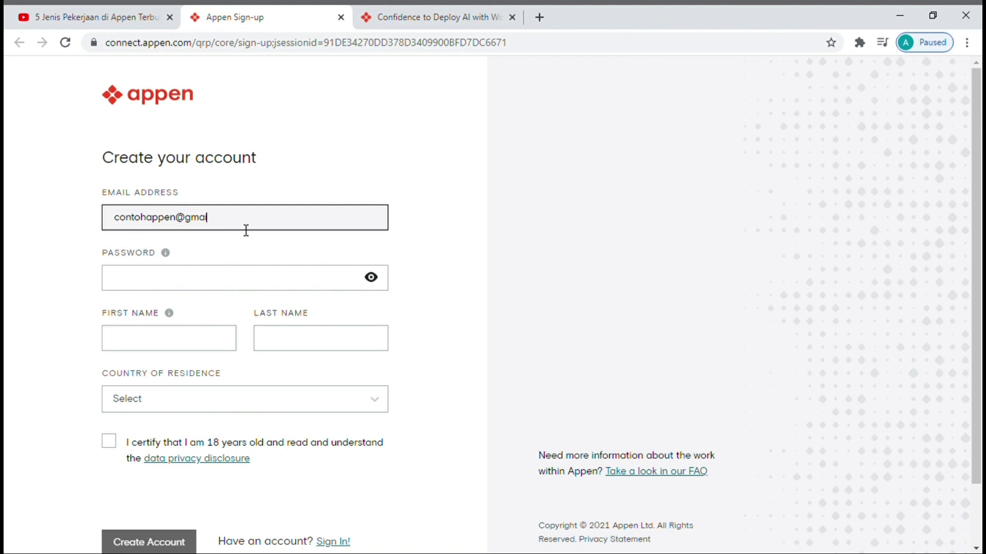
- Finish the email address, enter the account password, and fill in the first and last name
text(l.com)
click(240, 276)
text(•••••)
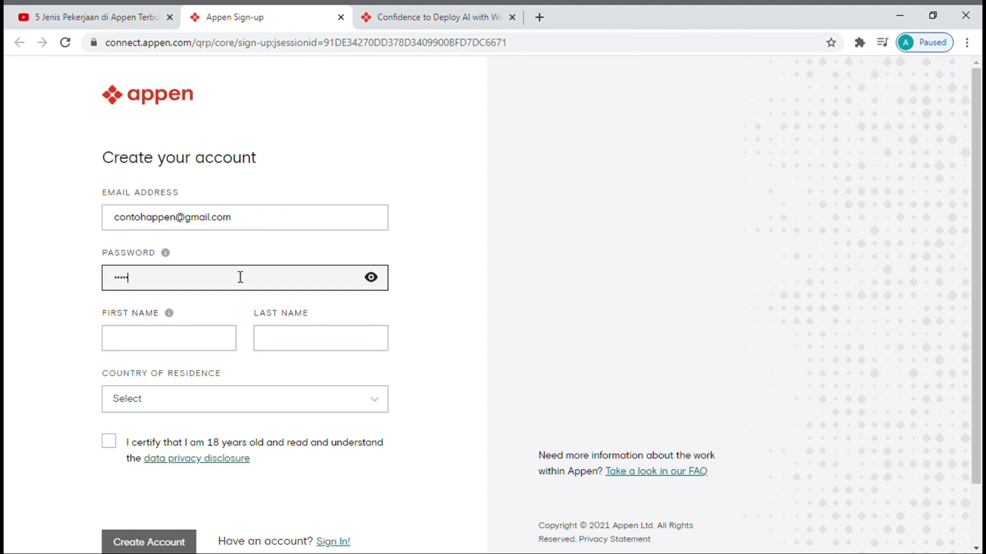
key(BackSpace)
key(BackSpace)
key(BackSpace)
key(BackSpace)
key(BackSpace)
text(••••••••••••)
click(209, 350)
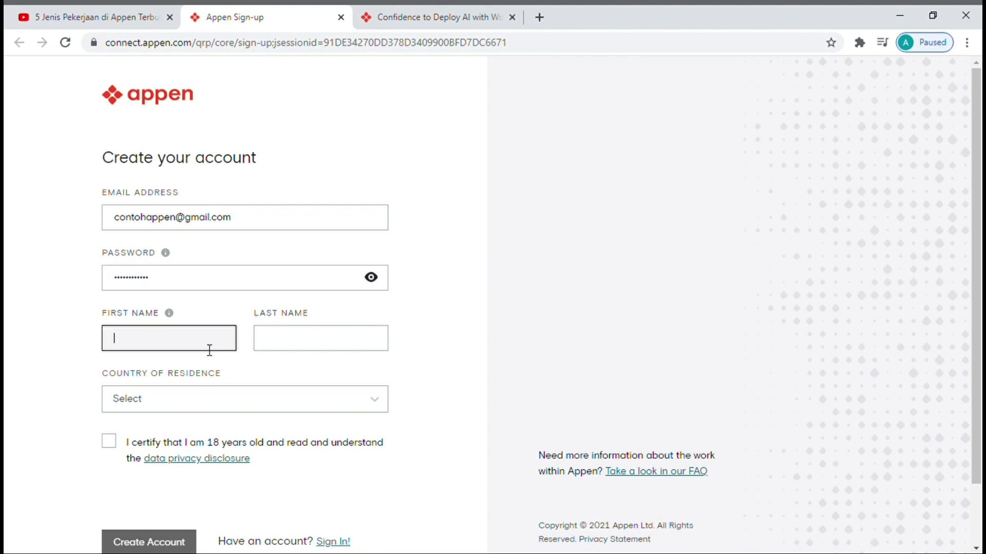
text(contoh)
click(307, 353)
text(appen)
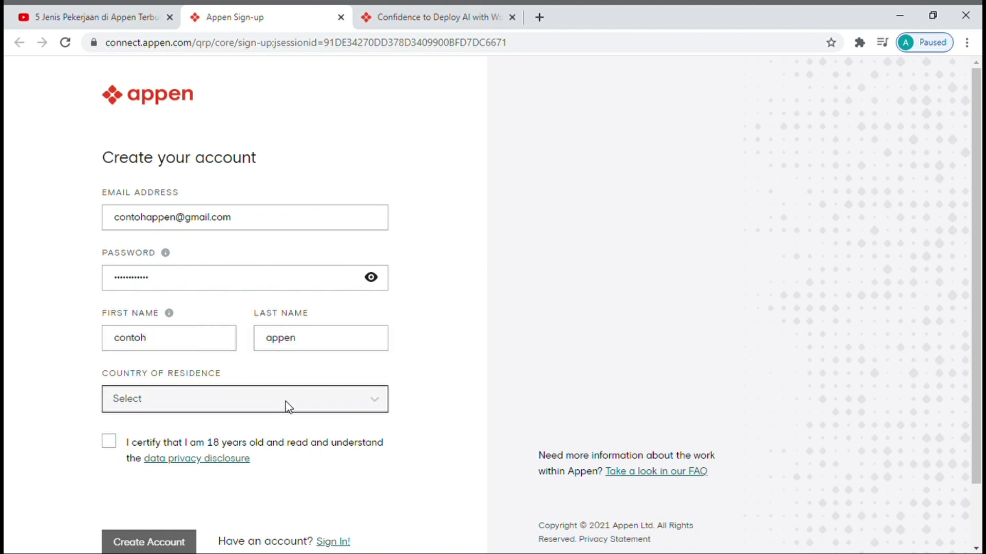
- Set Indonesia as country of residence, tick both certifications, and create the account
click(285, 400)
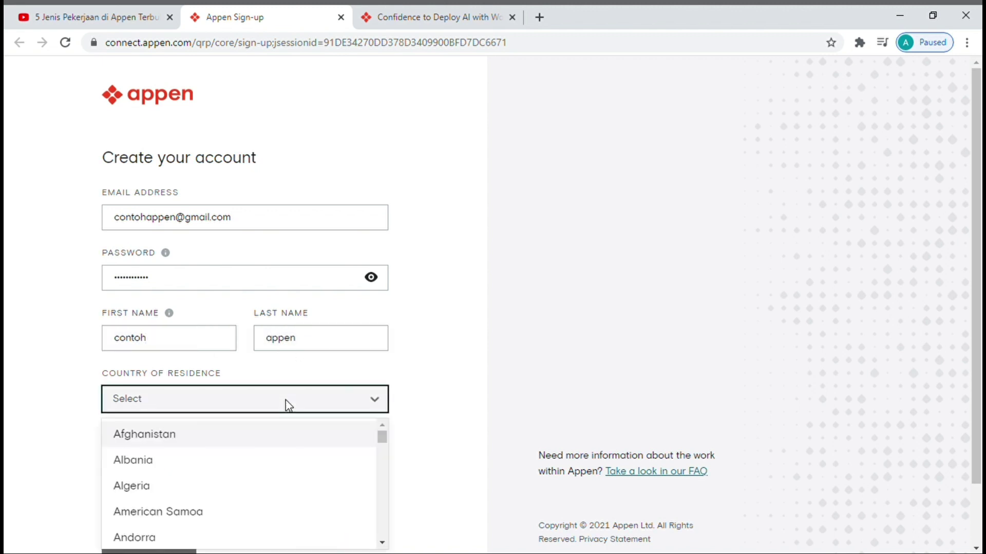
text(indon)
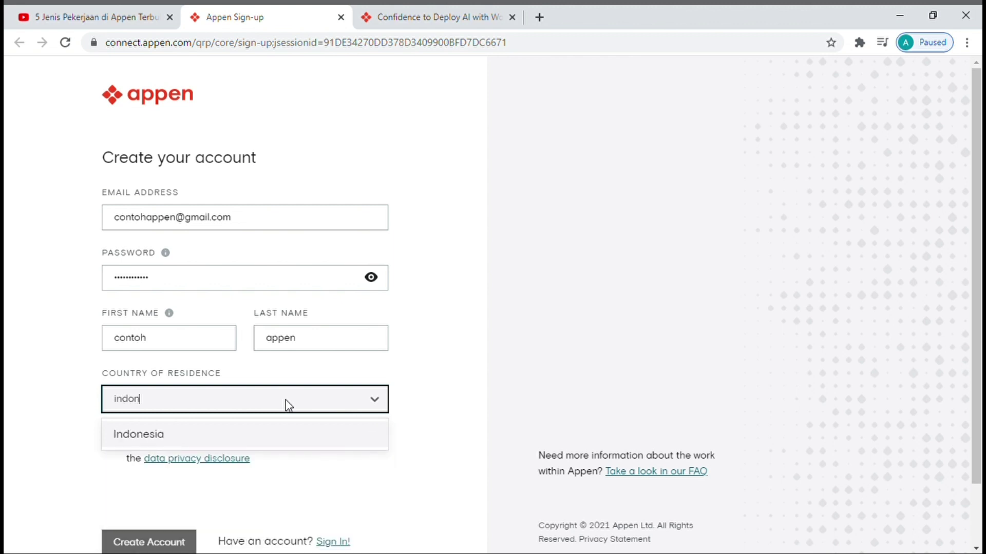
click(281, 445)
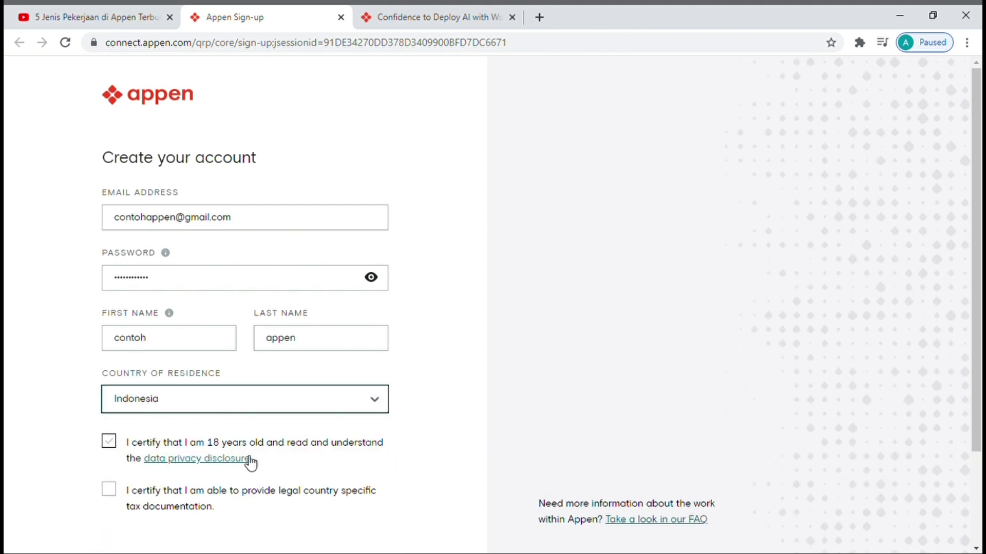
scroll(252, 455, down, 2)
click(109, 370)
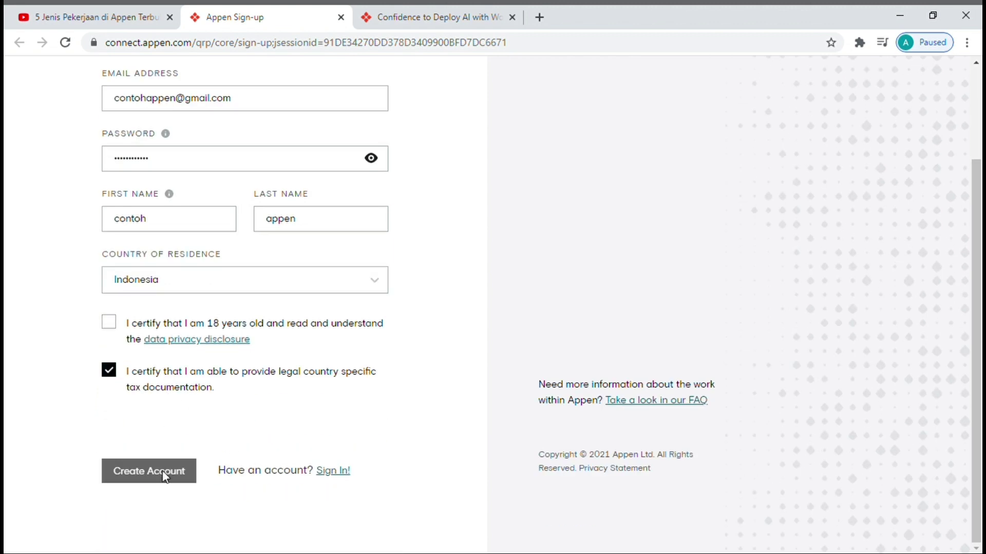
click(187, 324)
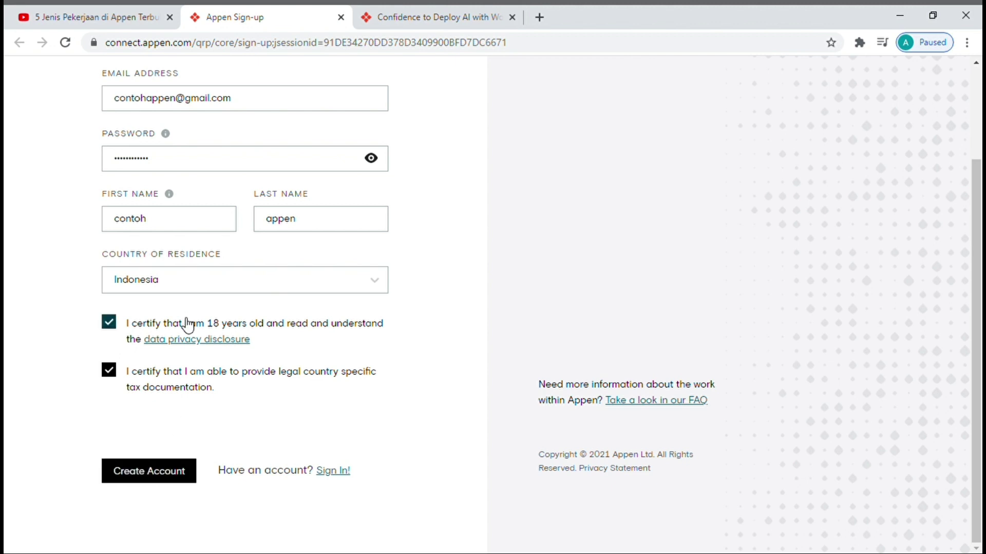
click(171, 476)
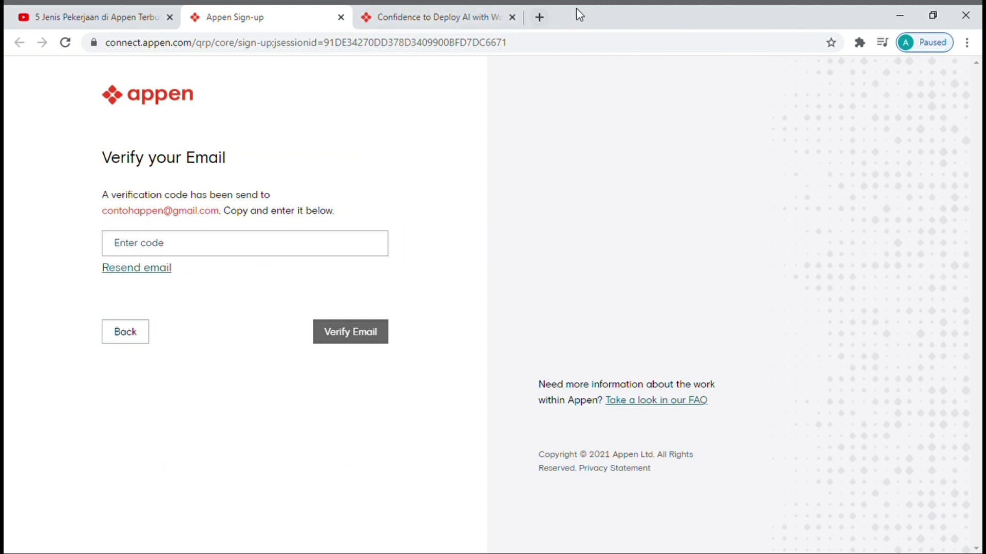
- Load the Gmail inbox in a new tab and check the Email Already Registered message
click(539, 13)
text(mail.google.com/mail/u/0/#inbox)
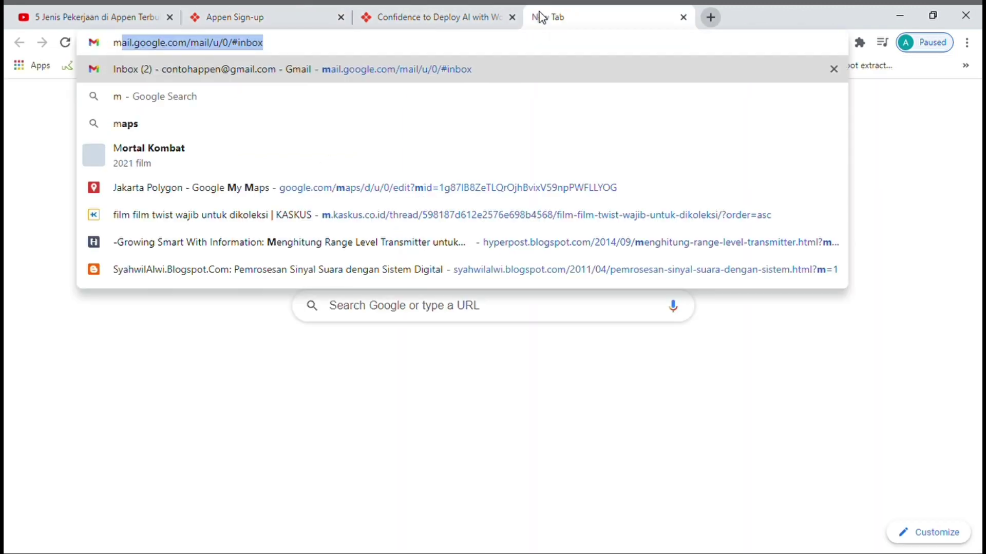
key(Return)
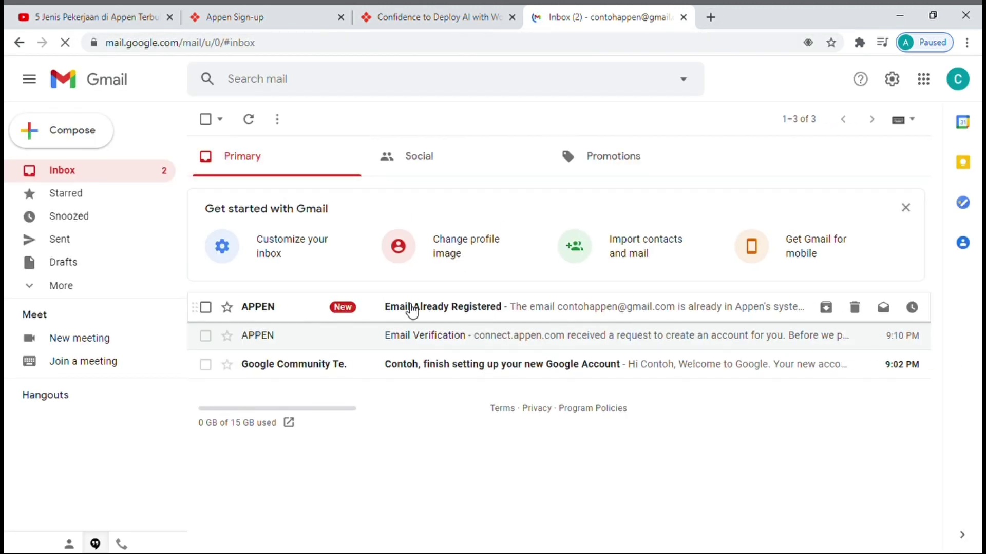
click(409, 308)
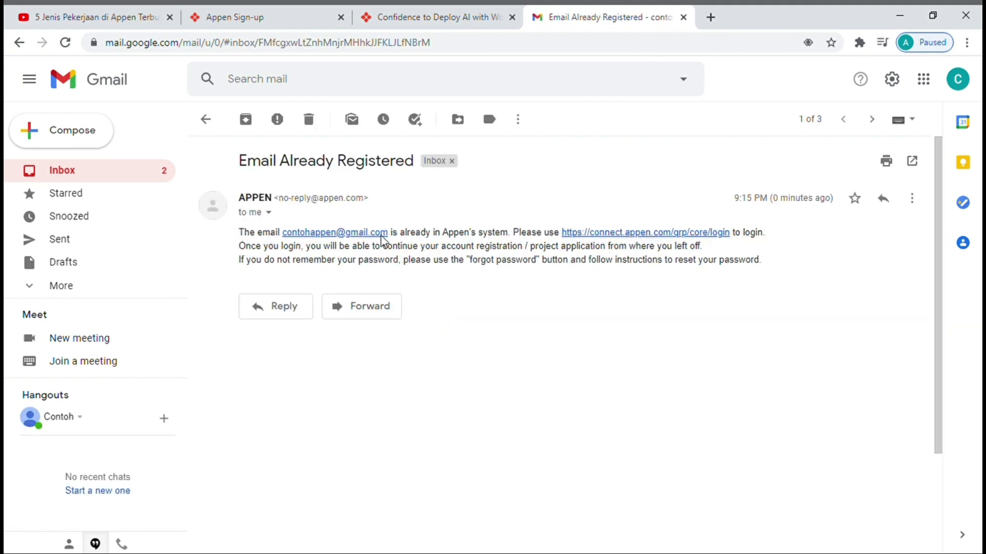
click(20, 45)
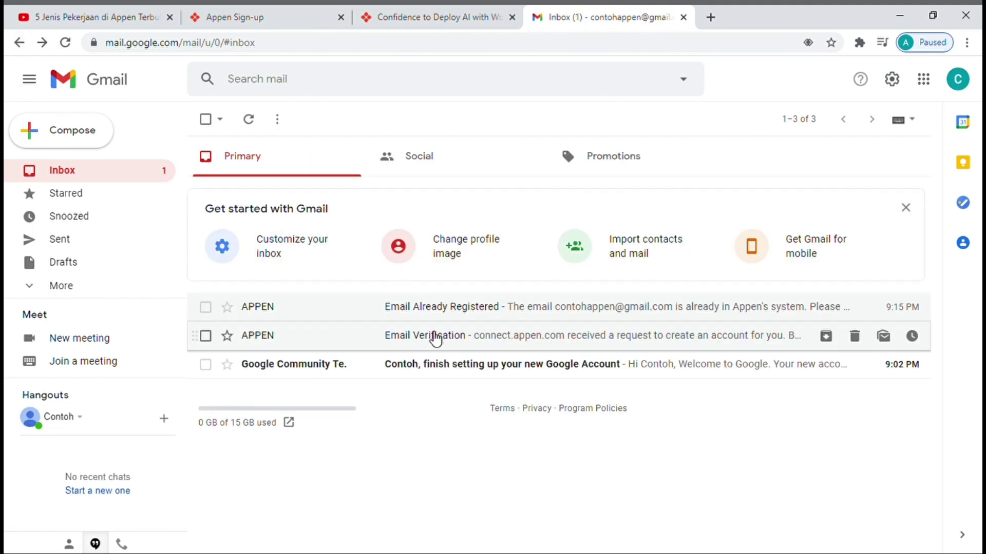
- Copy the code from the Email Verification message and return to Appen's verify-email page
click(451, 342)
drag(410, 279, 386, 281)
key(ctrl+c)
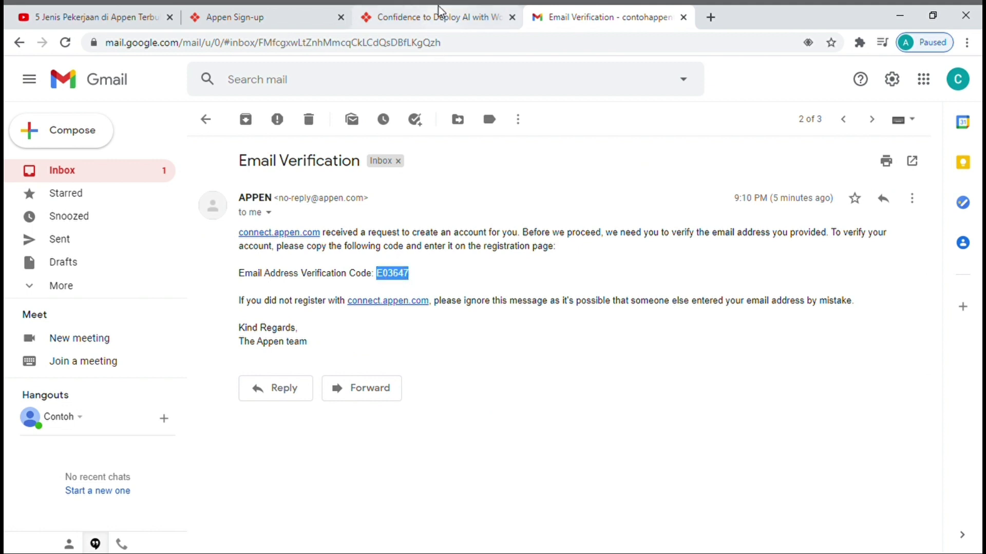
click(437, 15)
click(286, 13)
click(211, 250)
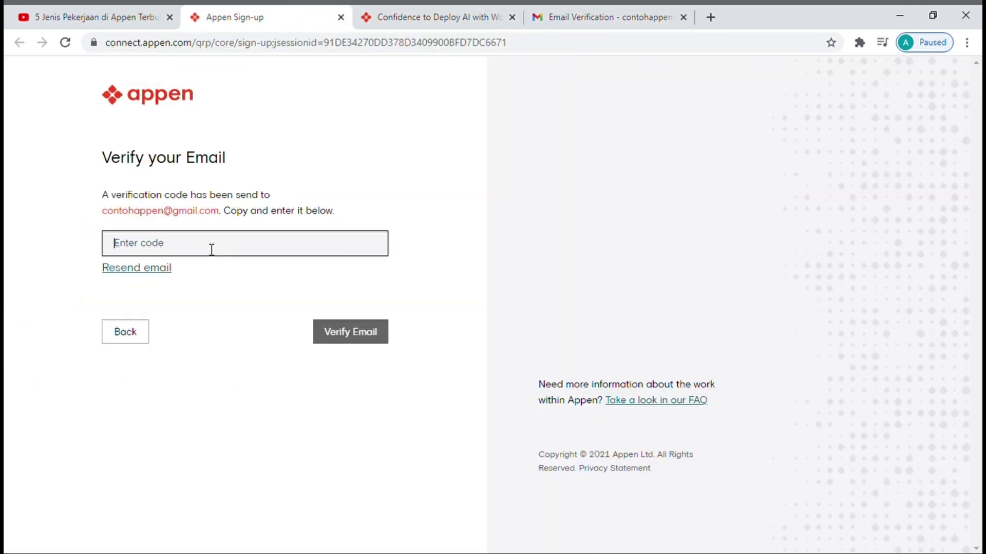
- Paste and submit the verification code, then return to the sign-up form after the already-registered error
key(ctrl+v)
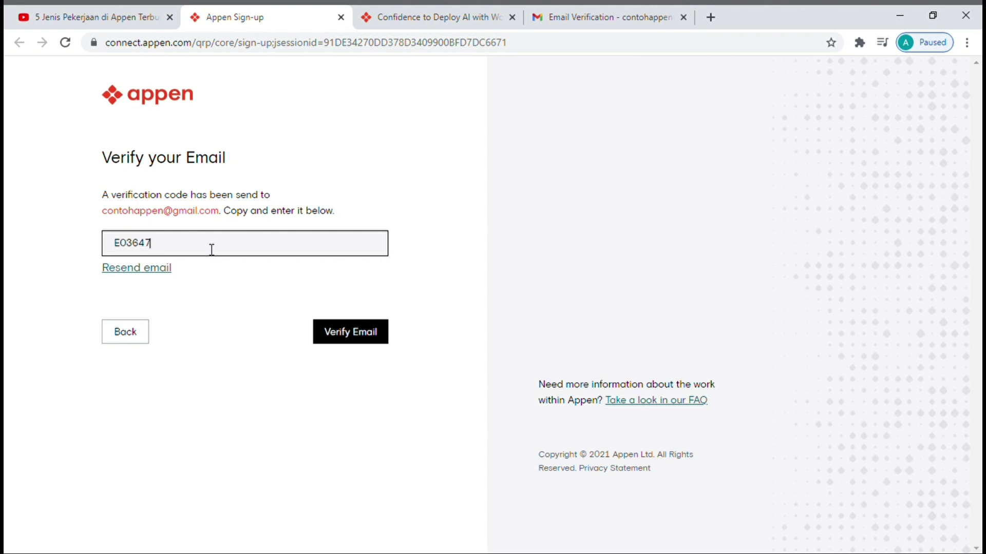
click(325, 339)
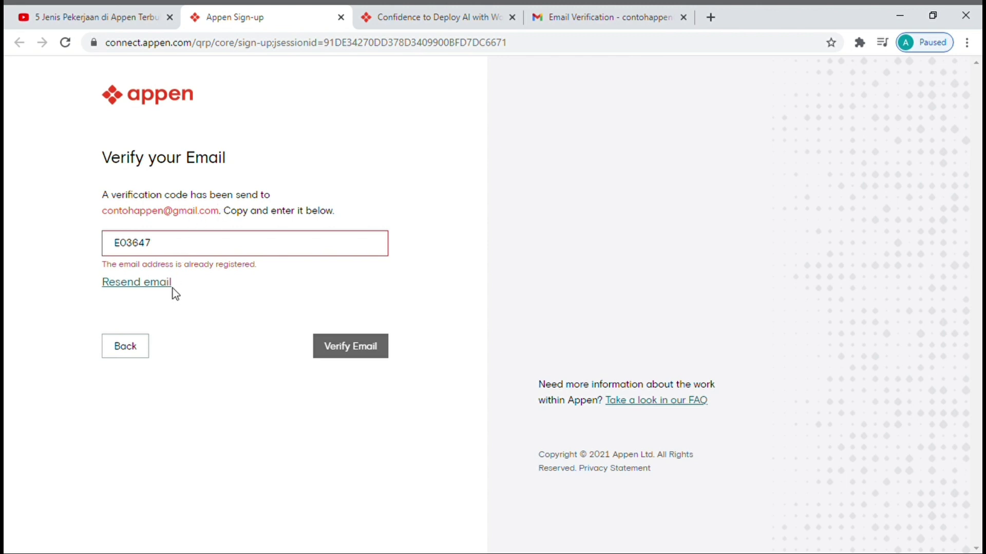
click(147, 351)
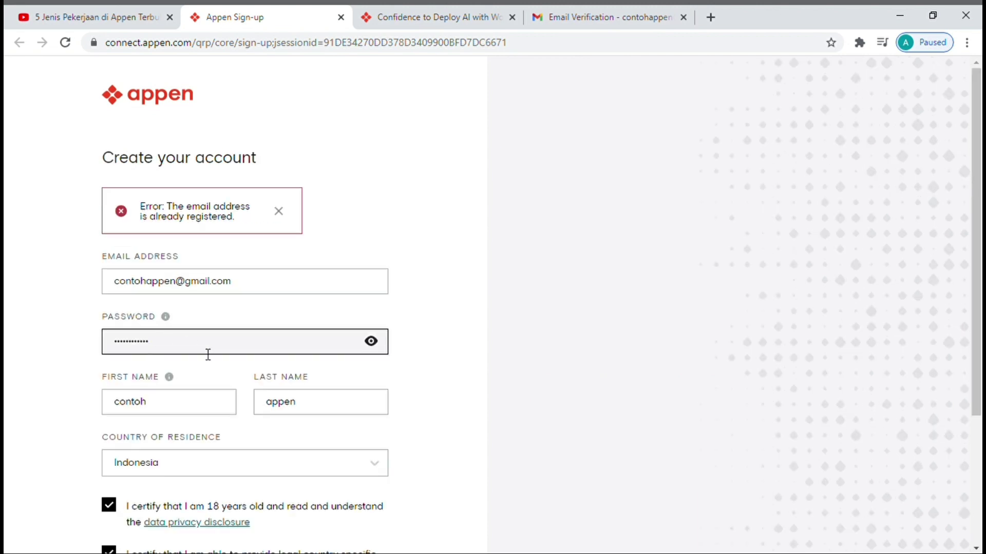
scroll(207, 354, down, 3)
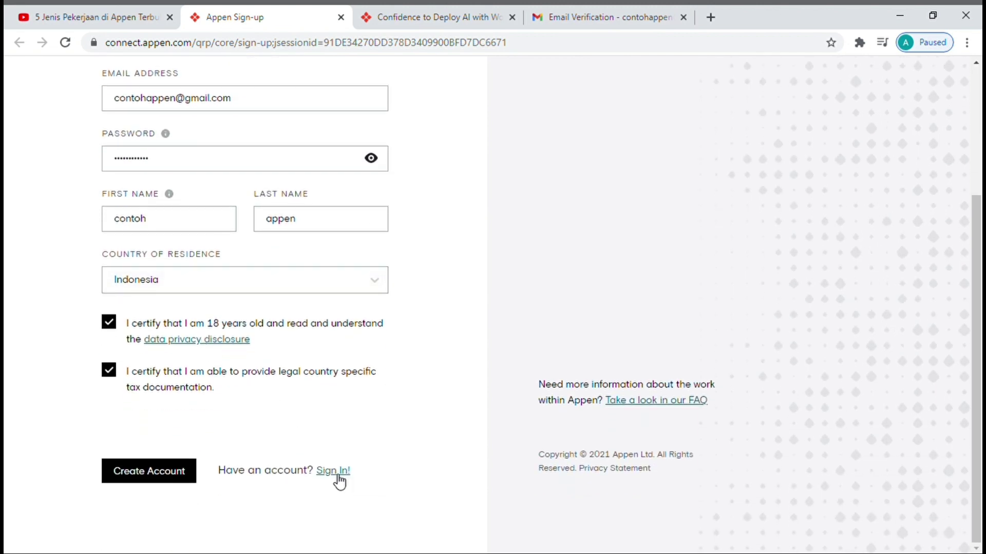
- Sign in to the existing Appen account with its email address and password
click(334, 471)
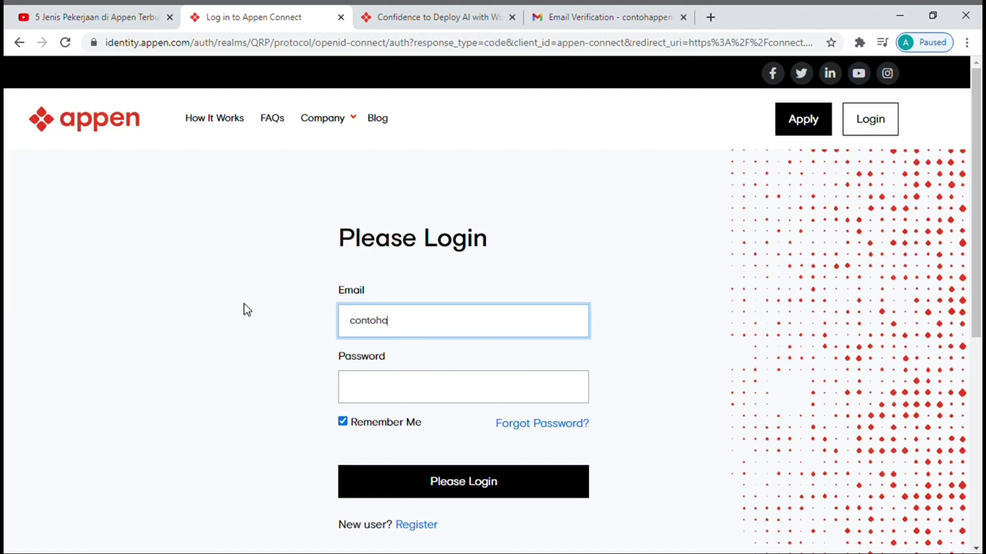
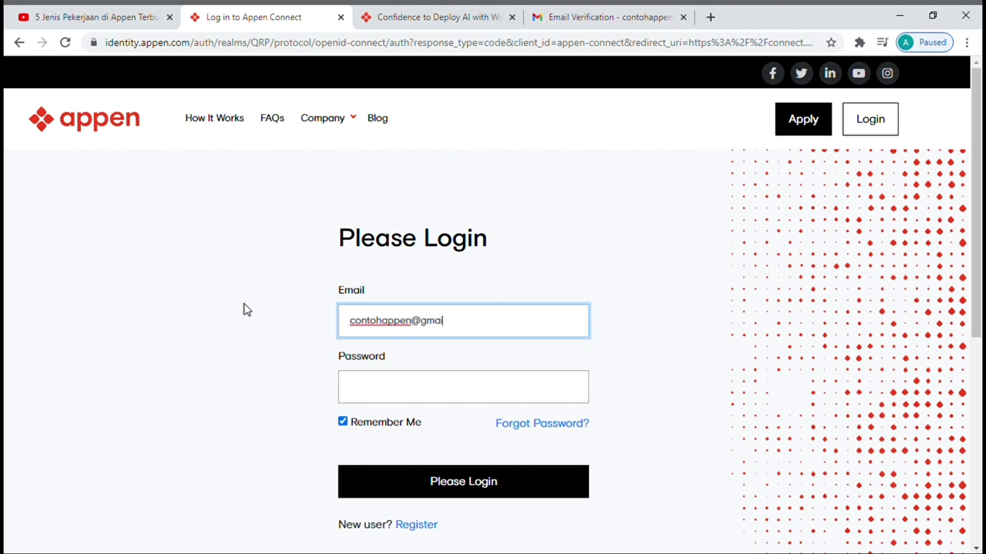
click(394, 383)
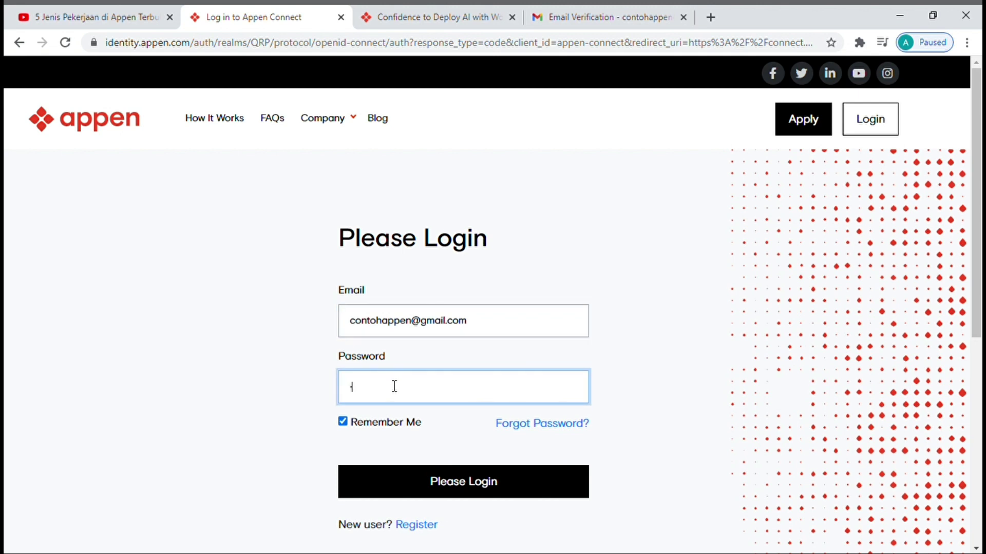
text(**********)
click(450, 492)
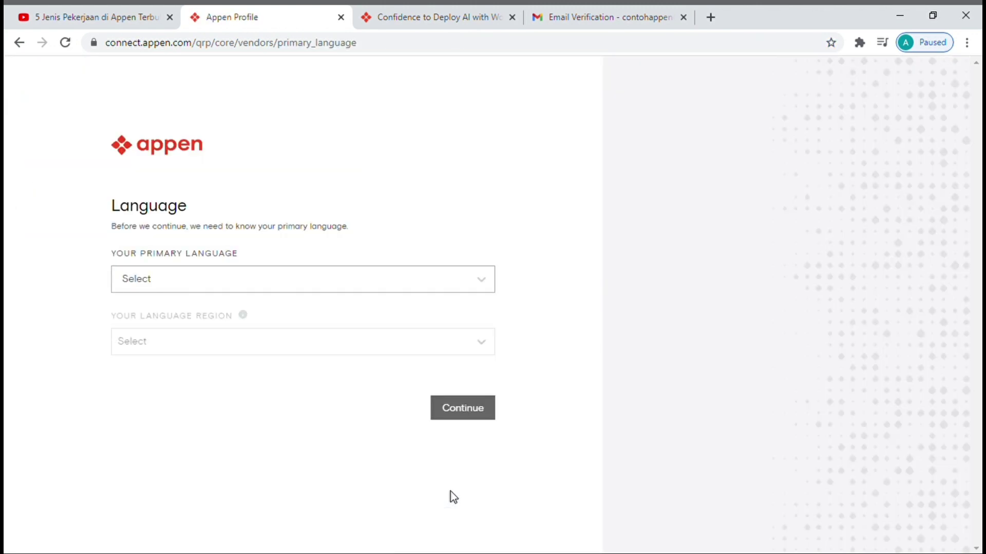
- Choose Indonesian as primary language and Indonesia as the language region
click(431, 281)
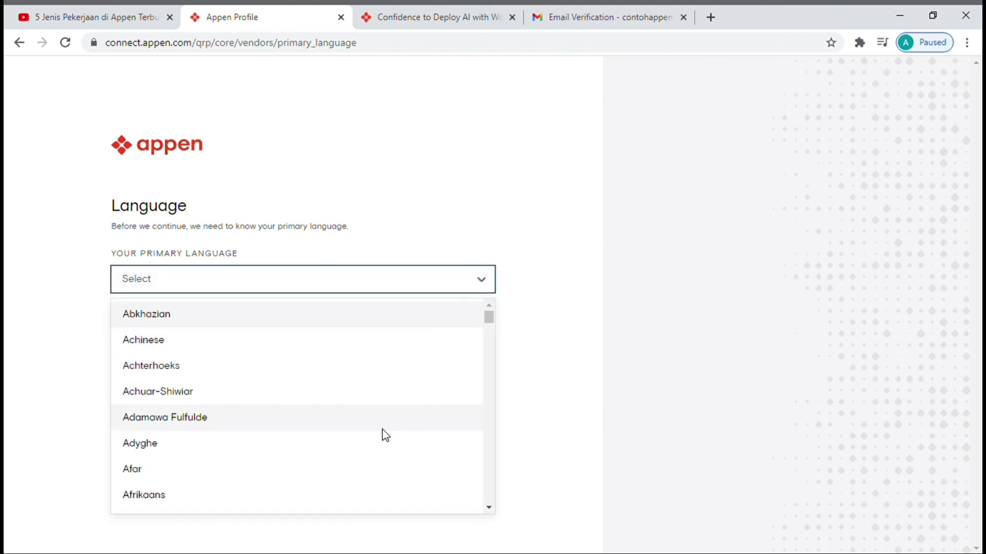
text(in)
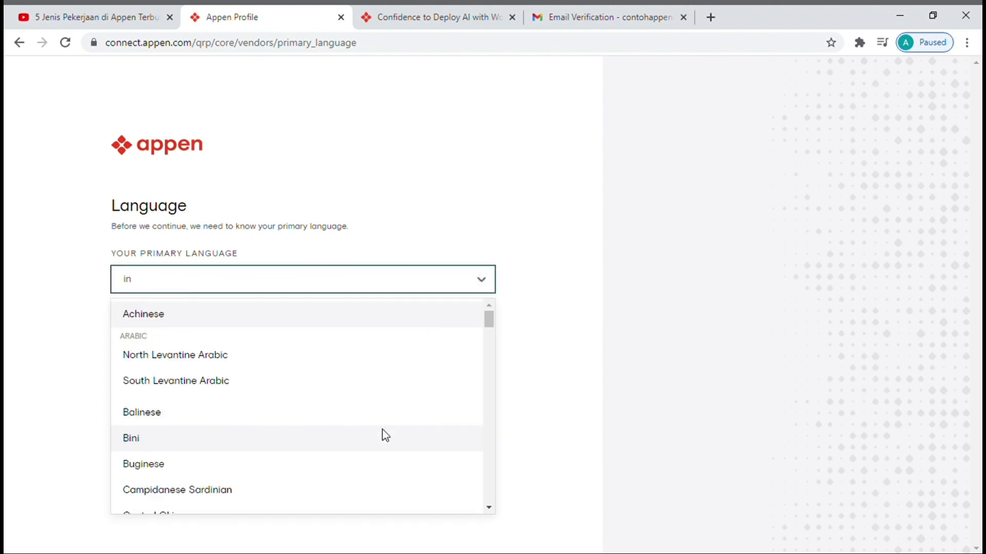
text(do)
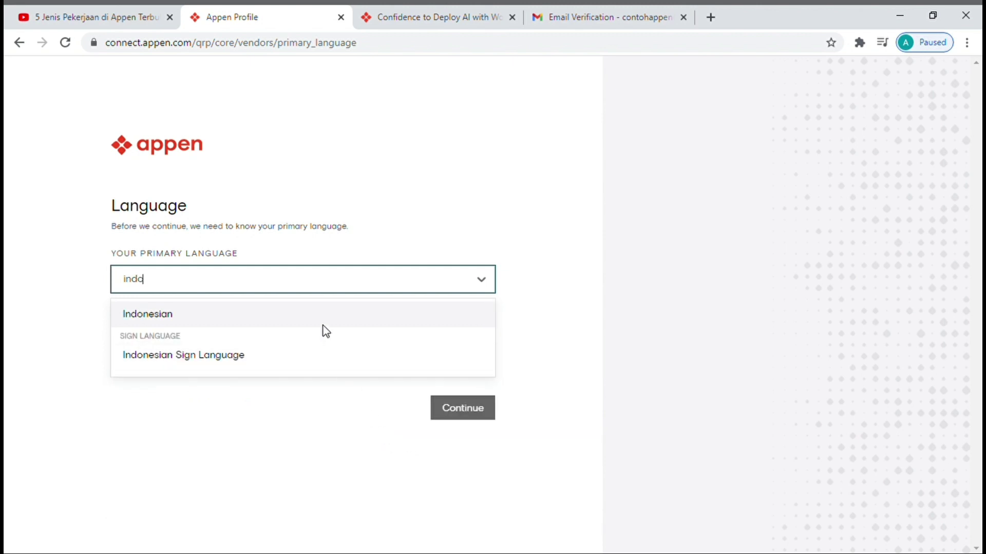
key(Return)
click(316, 341)
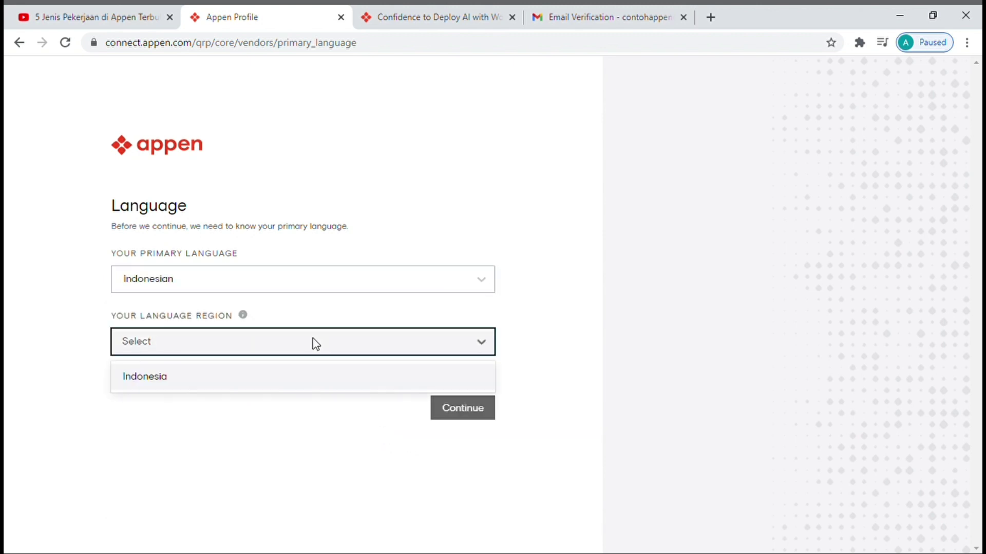
text(engl)
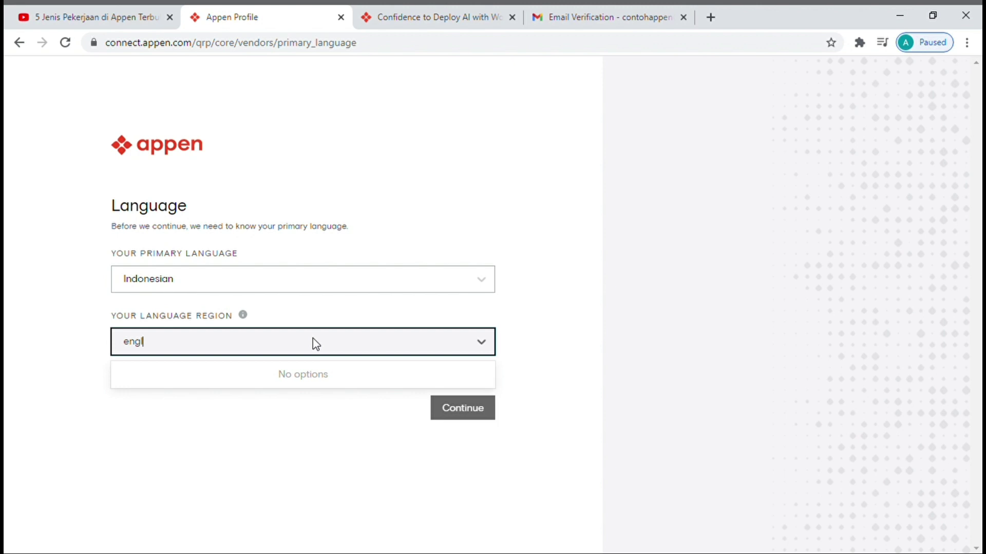
key(BackSpace)
key(BackSpace)
key(BackSpace)
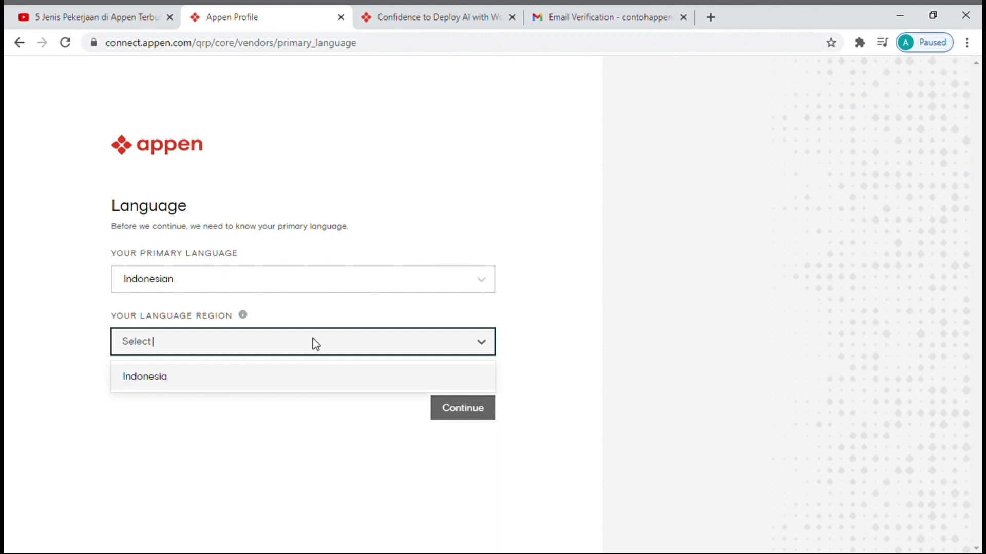
click(280, 376)
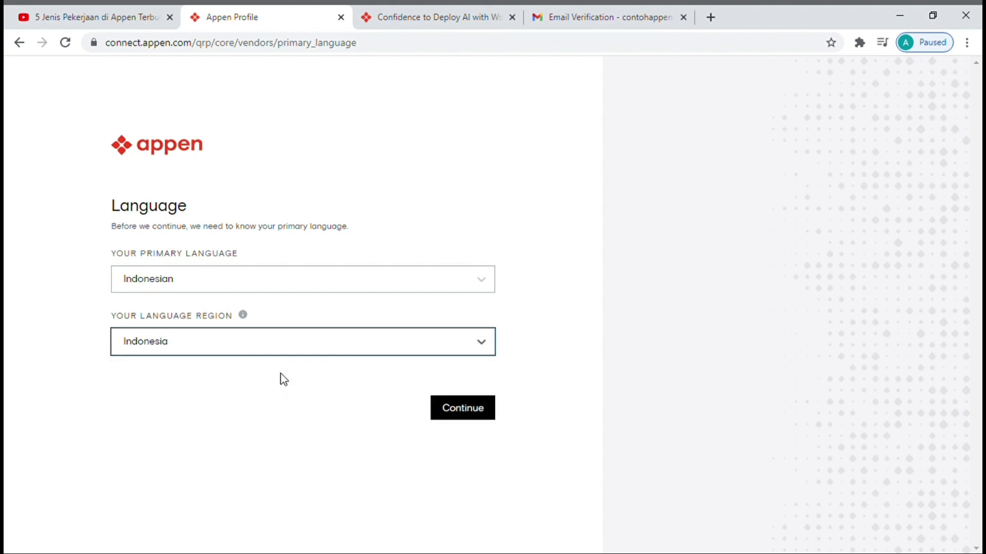
- Briefly switch the primary language to English, then reopen the language lists
click(288, 286)
text(eng)
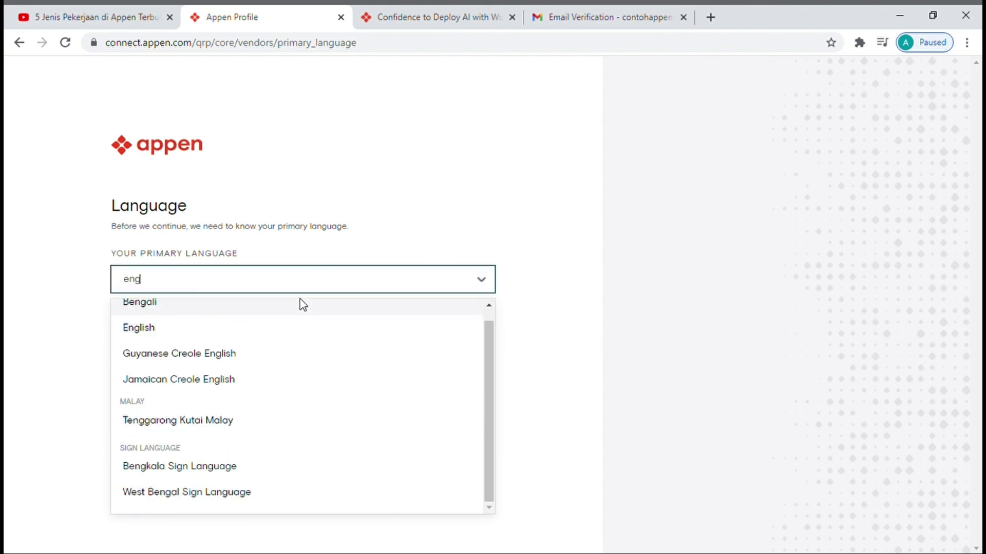
click(286, 326)
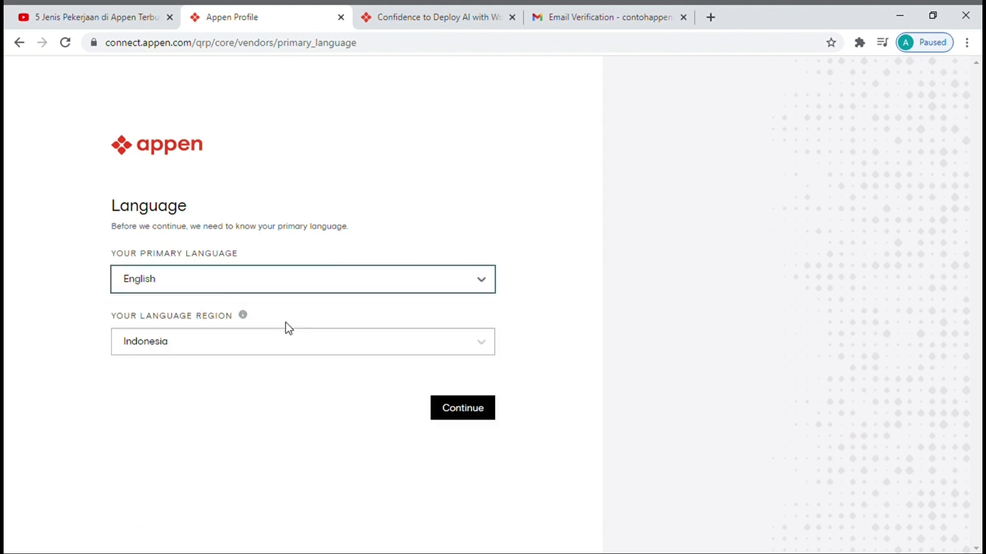
click(278, 350)
click(289, 281)
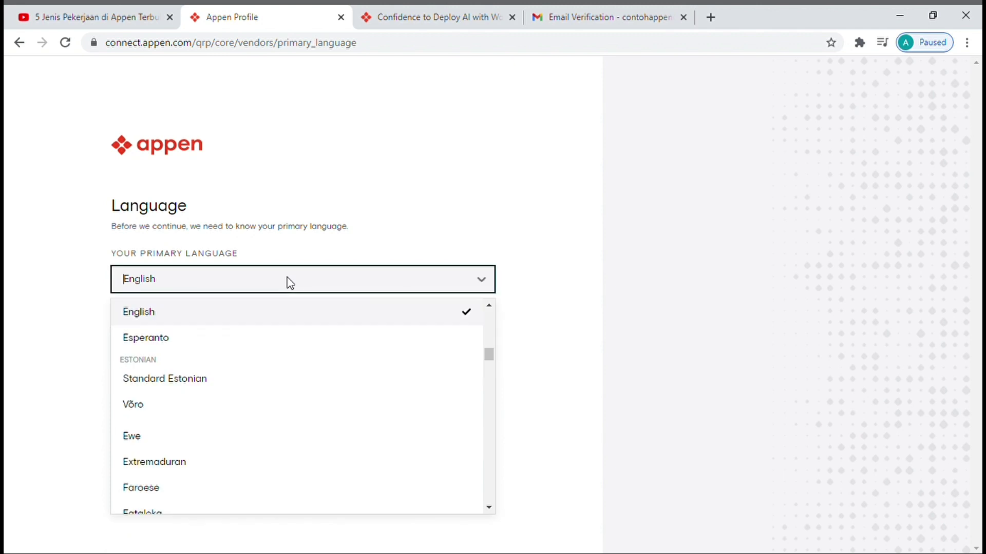
click(245, 274)
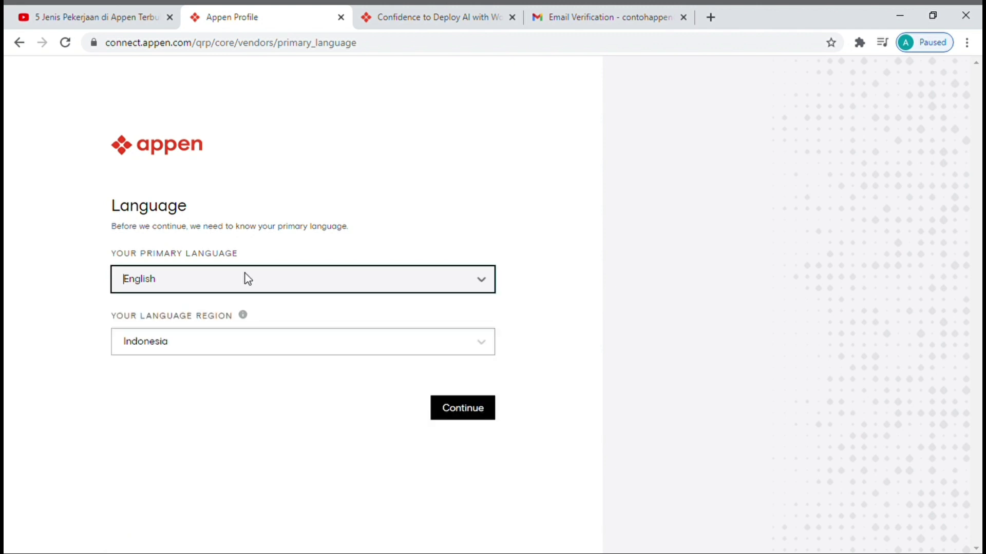
- Reselect Indonesian as primary language, keep Indonesia as region, and continue
click(245, 274)
text(indo)
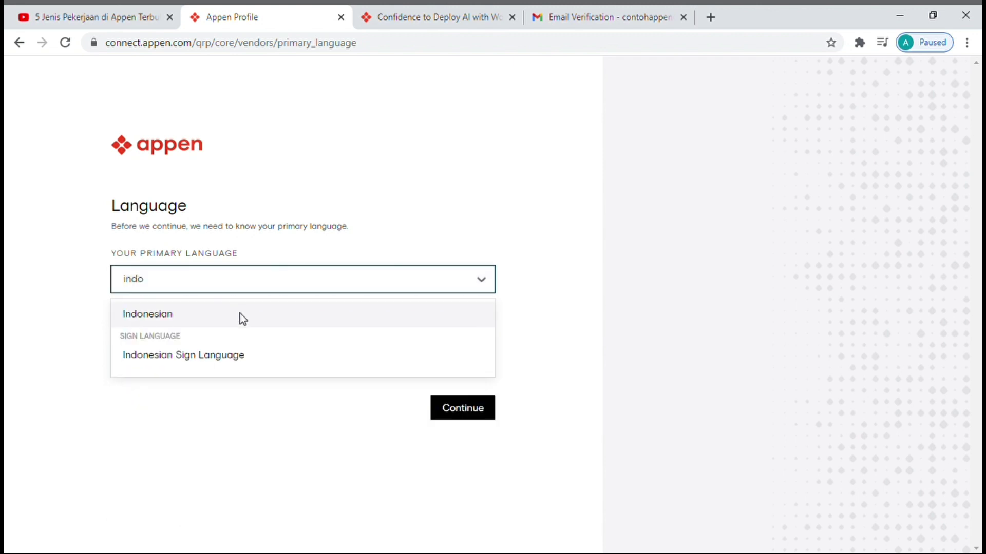
click(244, 318)
click(267, 341)
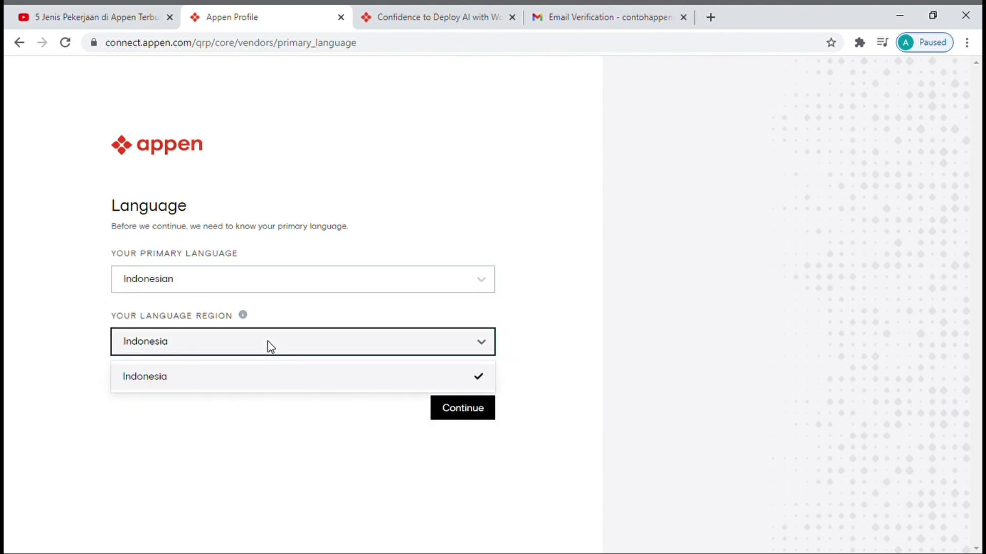
click(295, 339)
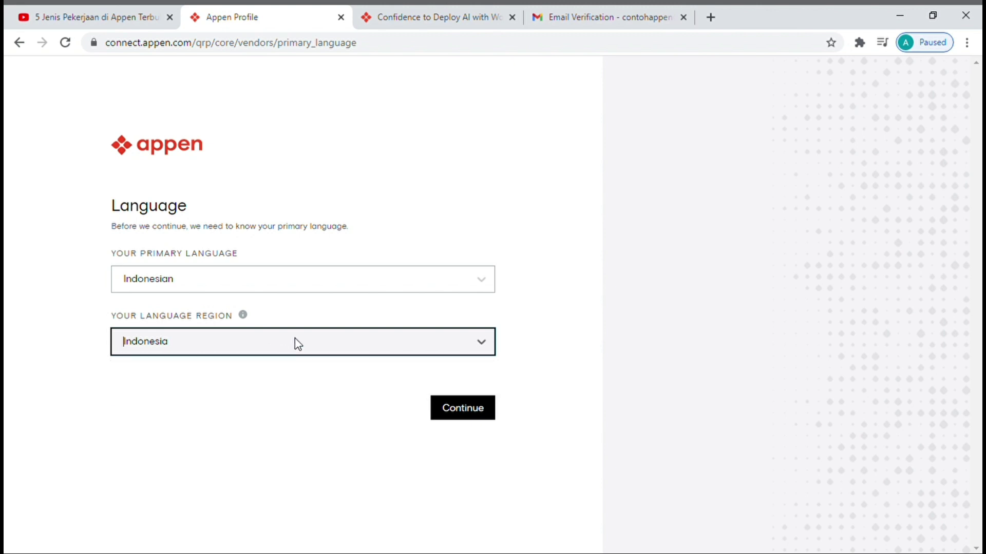
text(eng)
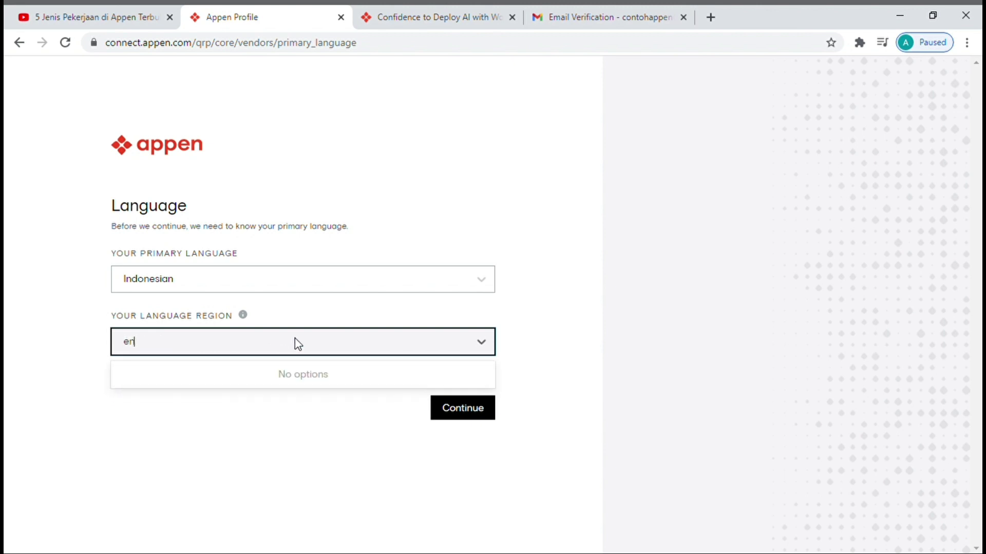
key(BackSpace)
key(BackSpace)
key(BackSpace)
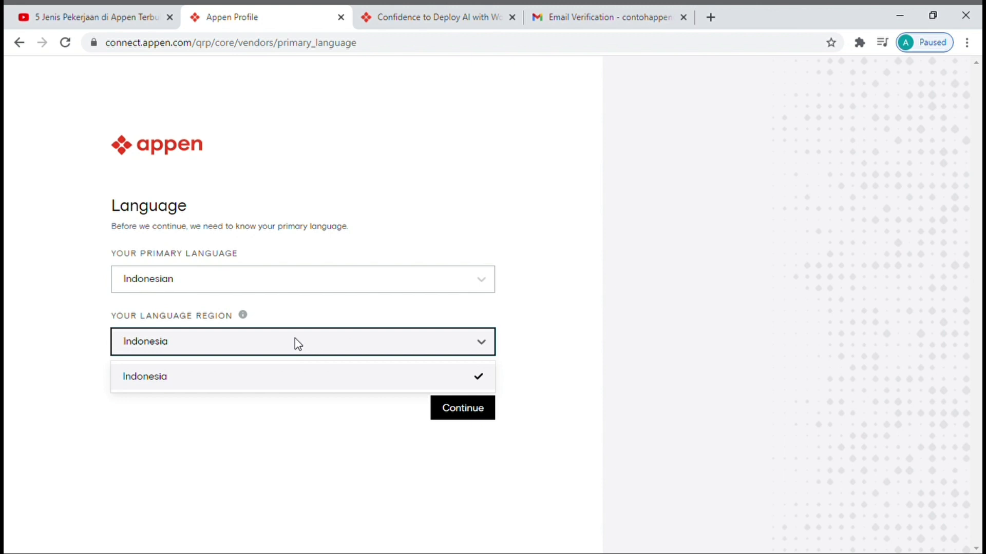
click(284, 374)
click(459, 409)
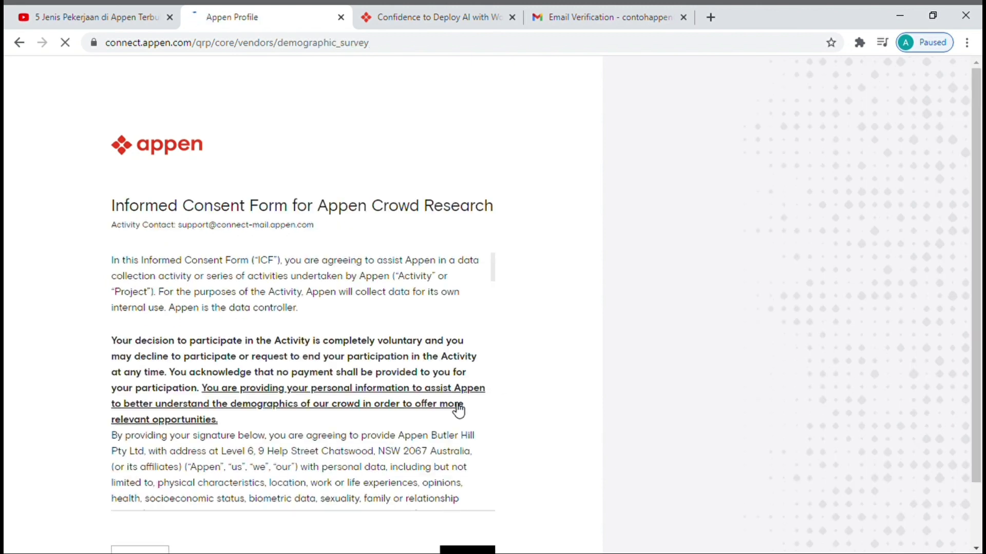
- Scroll through the Appen Crowd Research consent text and accept it
scroll(459, 410, down, 1)
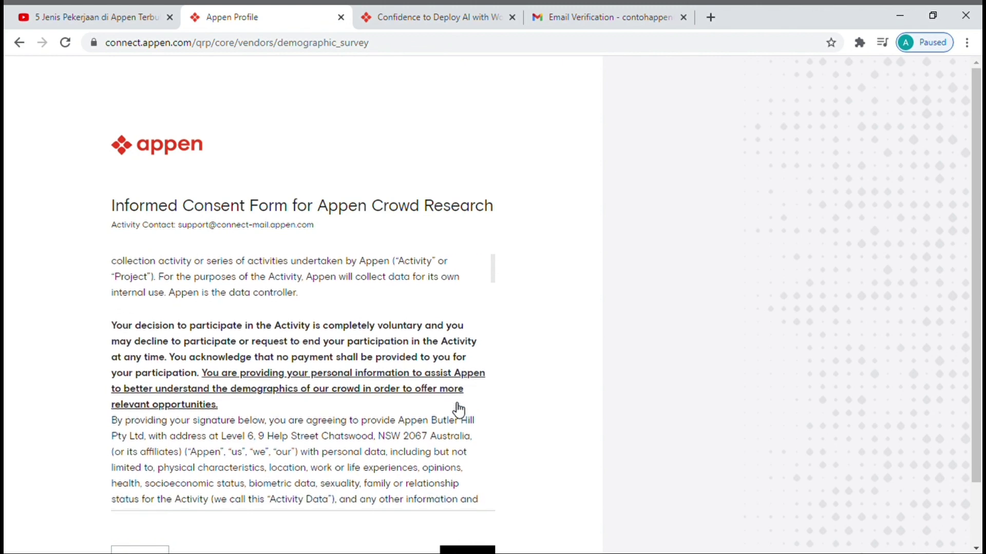
scroll(559, 371, down, 1)
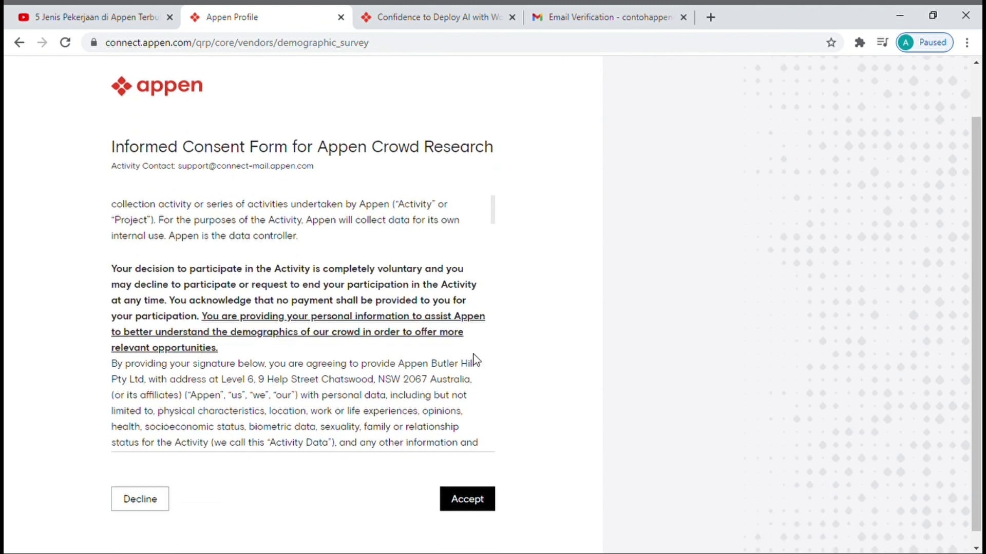
scroll(473, 359, down, 5)
scroll(480, 361, down, 5)
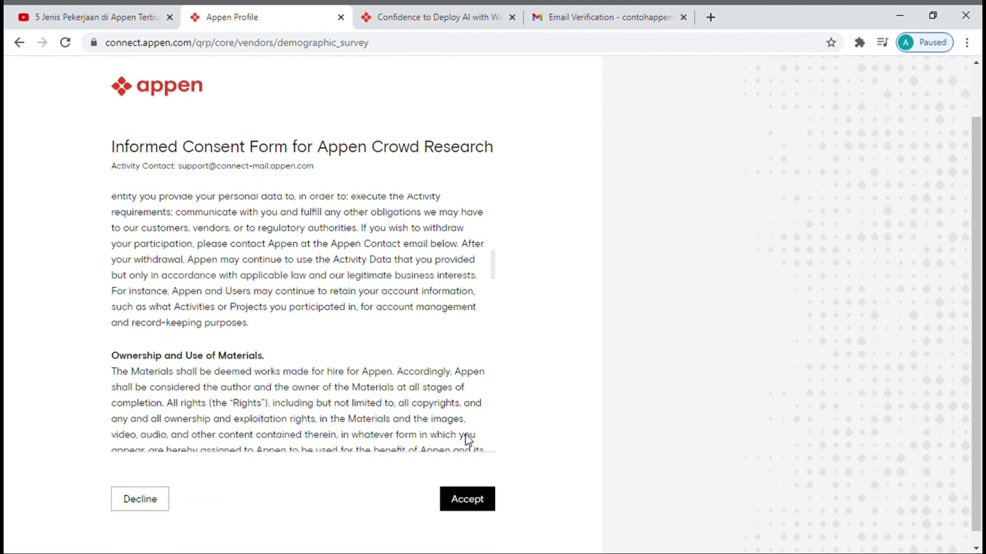
click(480, 501)
scroll(480, 502, down, 2)
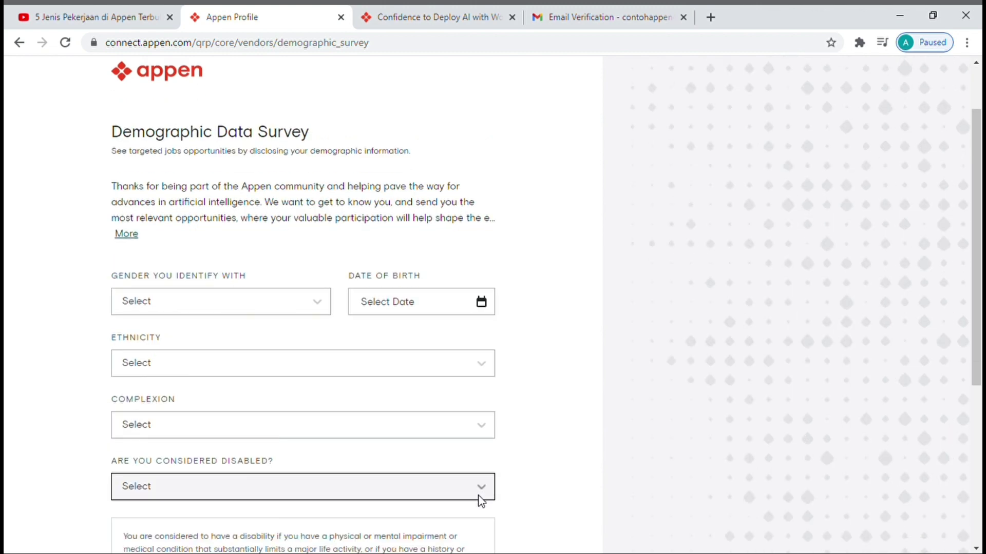
click(321, 234)
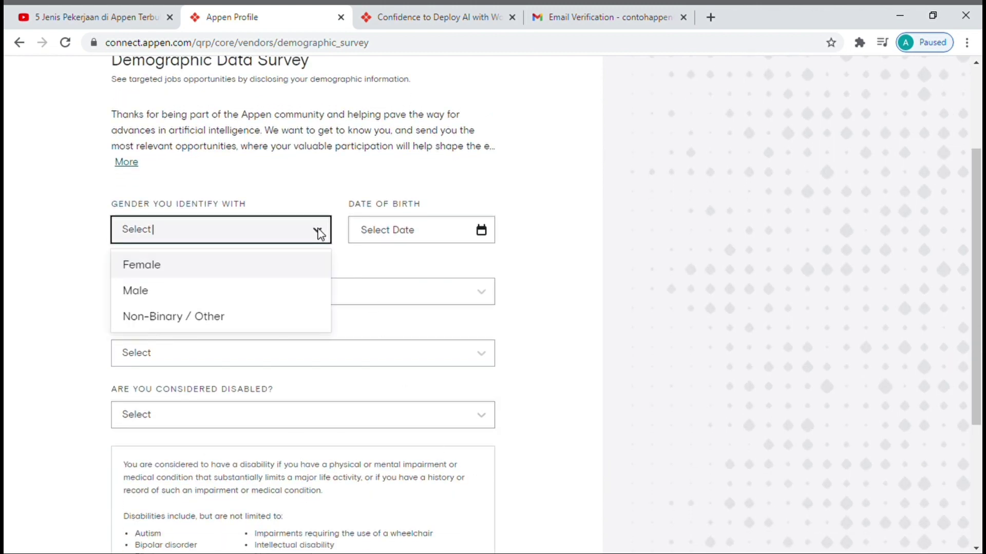
click(278, 287)
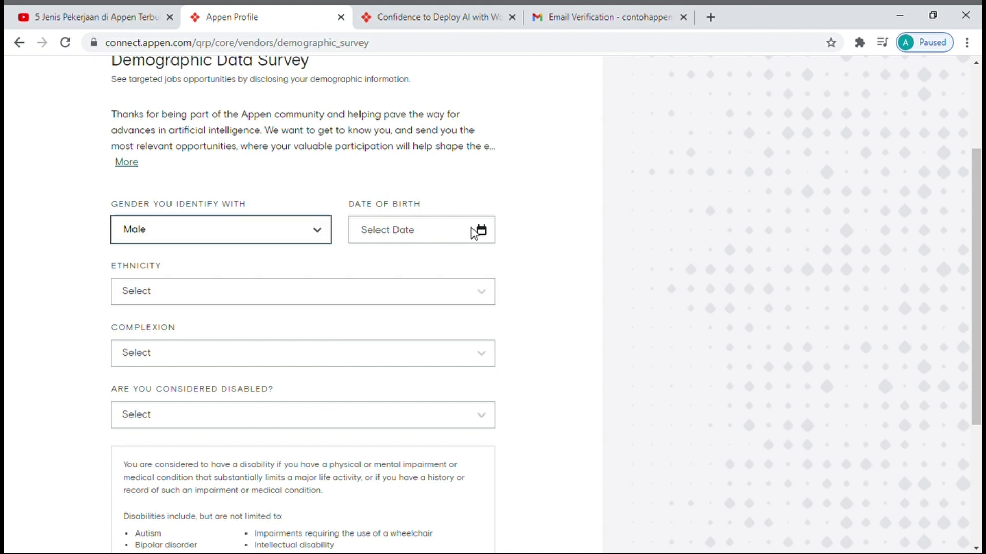
click(442, 235)
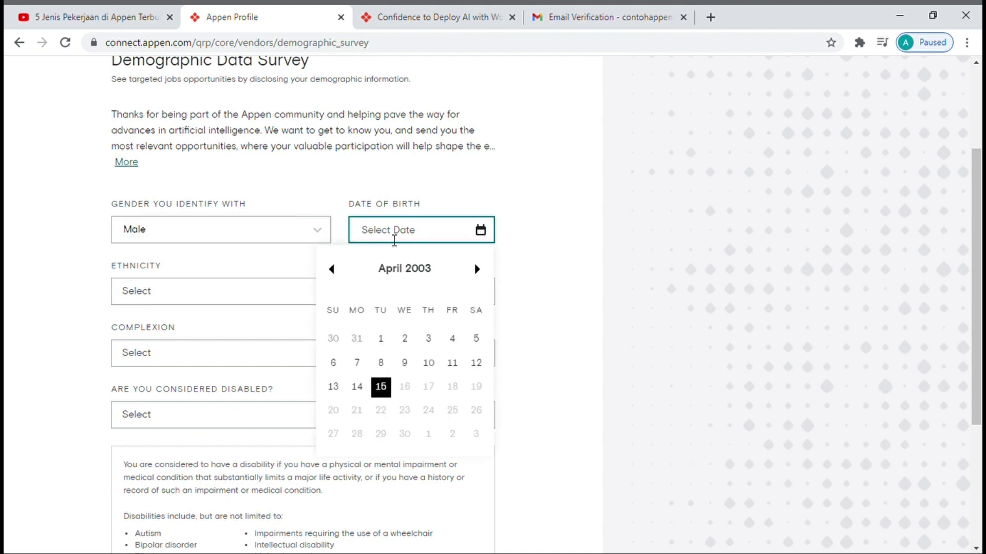
click(334, 275)
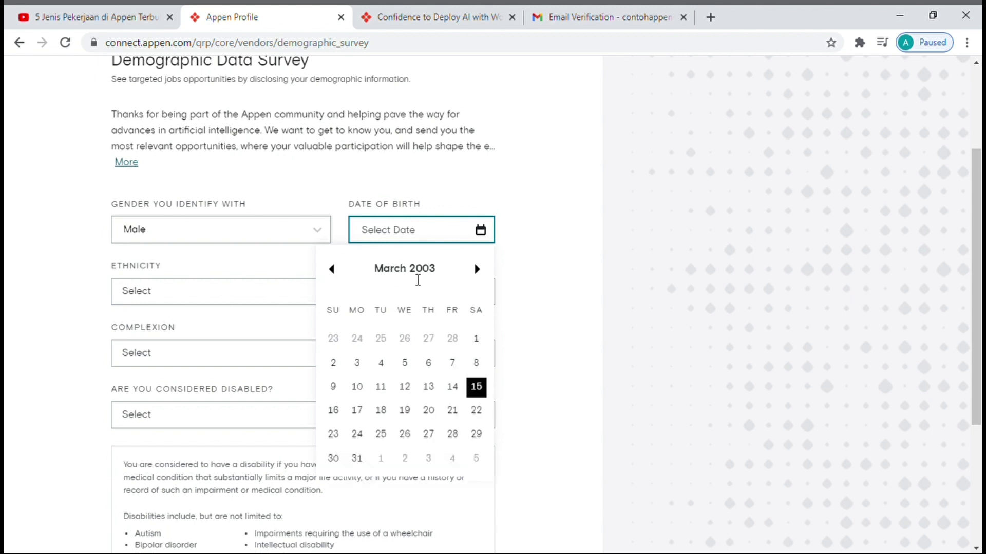
click(333, 275)
click(334, 275)
click(334, 275)
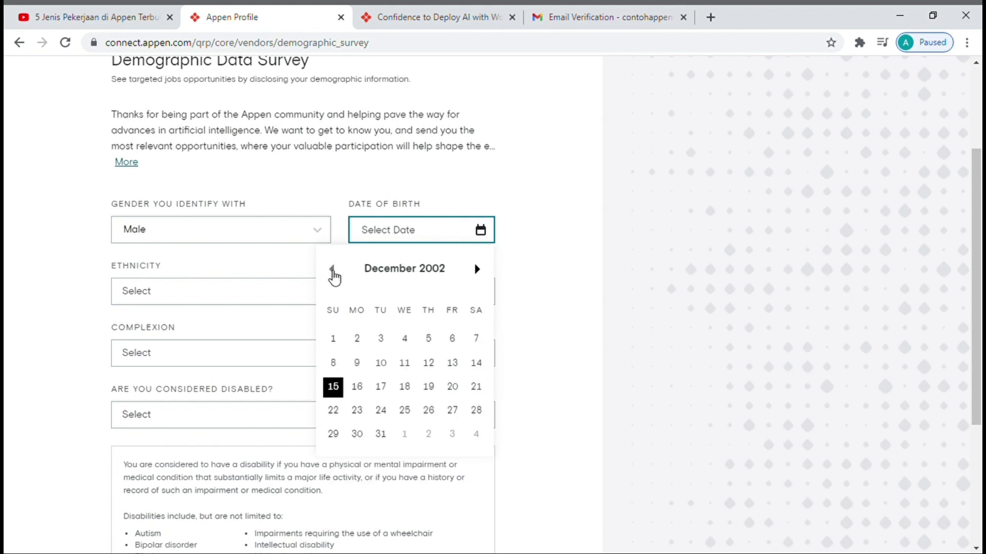
click(334, 275)
click(334, 275)
click(334, 275)
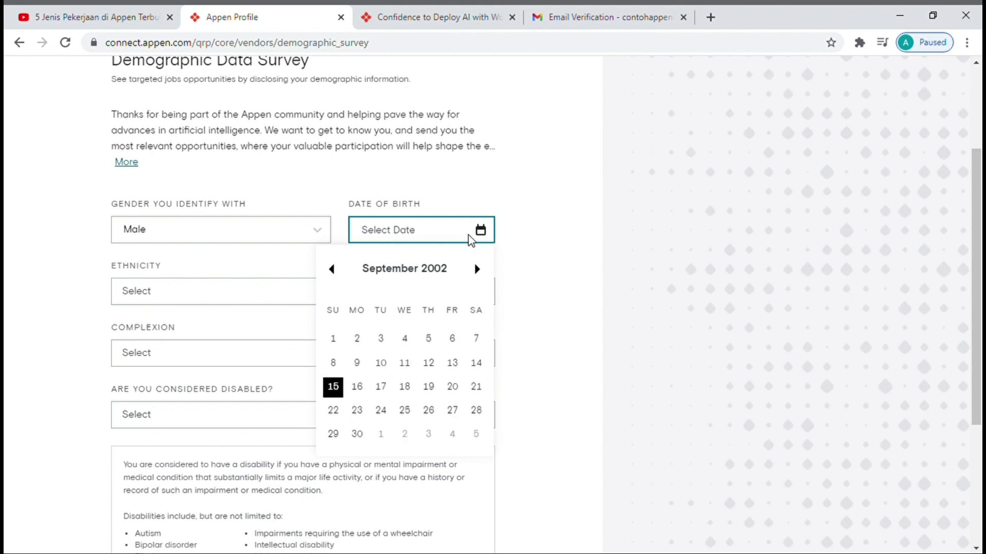
click(404, 410)
- Select East Asian as the ethnicity
click(322, 287)
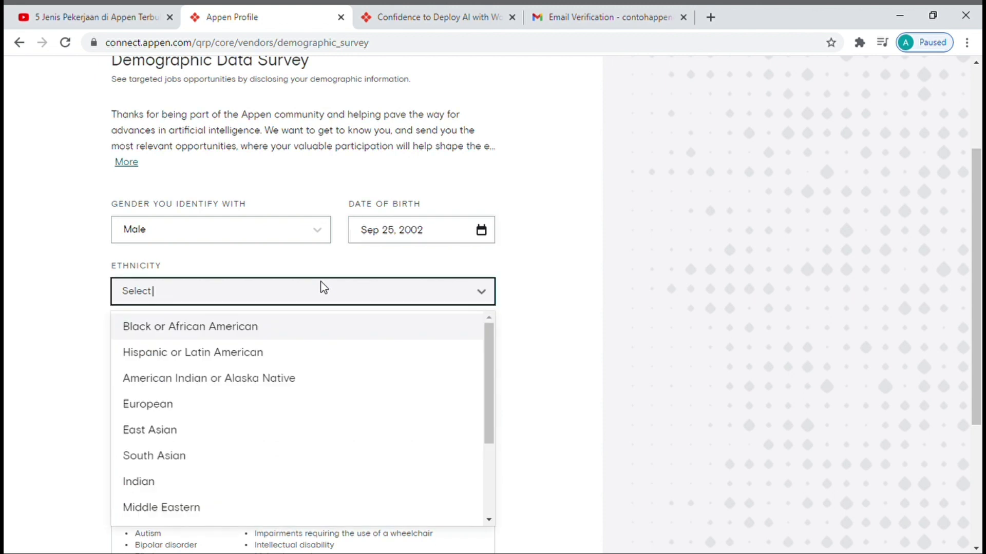
scroll(260, 409, down, 2)
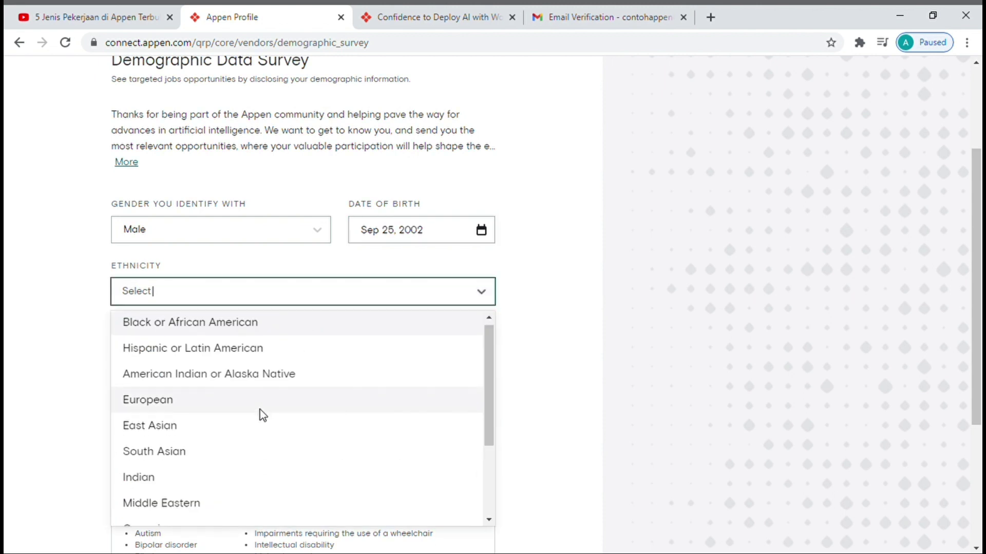
scroll(259, 410, down, 3)
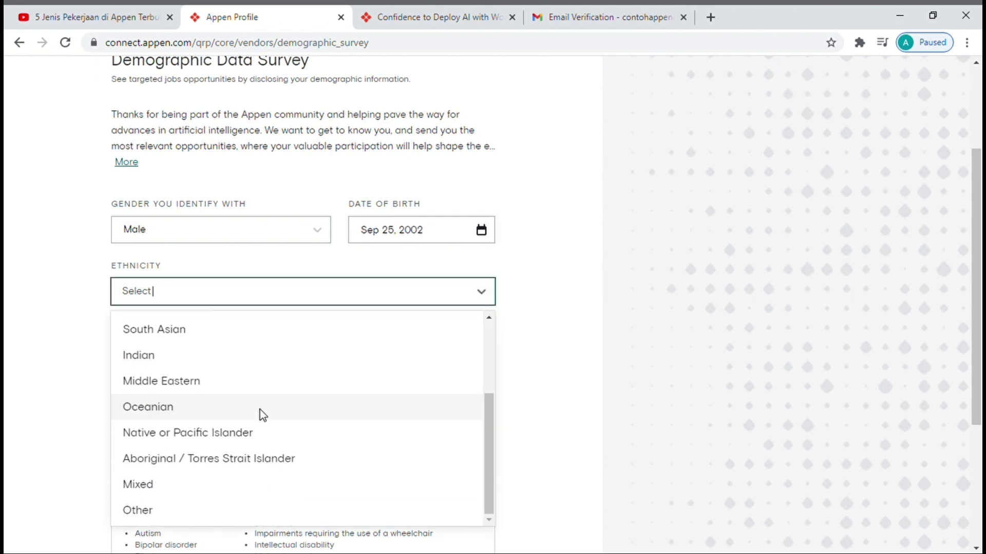
scroll(259, 410, up, 3)
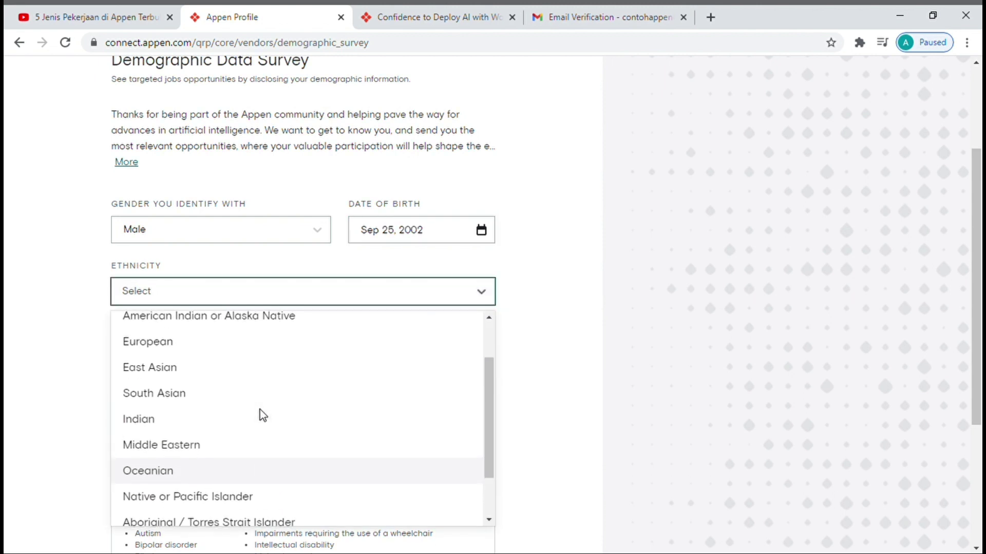
click(263, 383)
scroll(261, 383, down, 2)
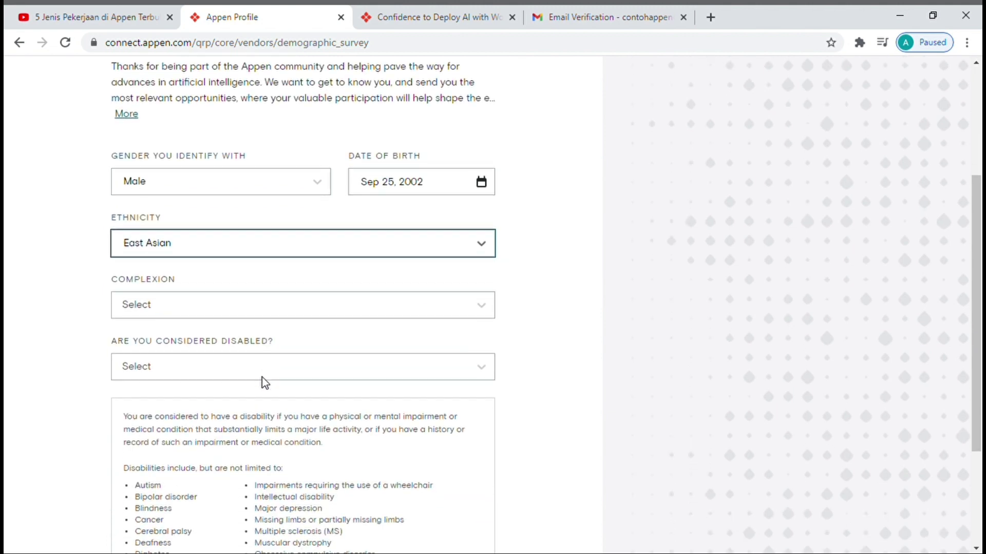
- Set complexion to Type 4: Olive, answer no disability, and submit the survey
click(278, 252)
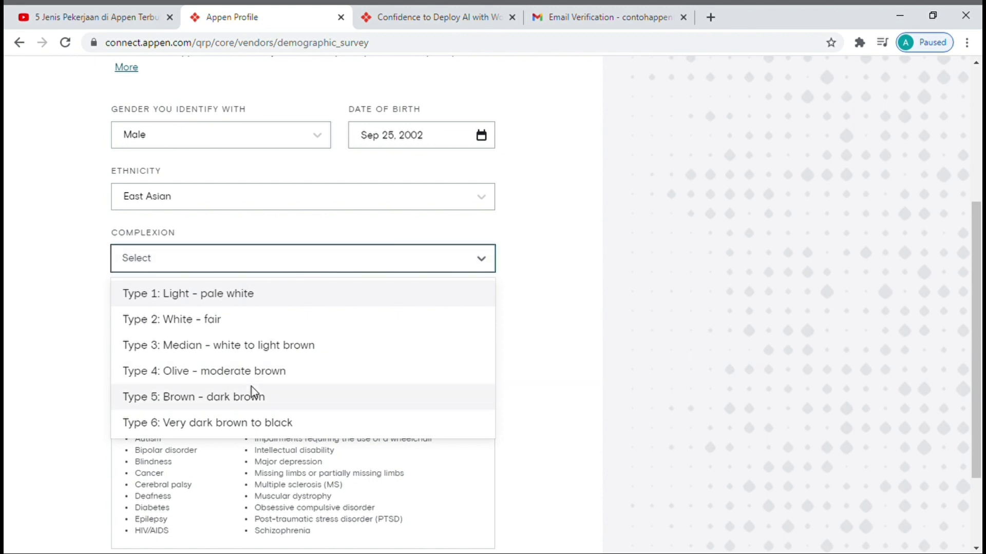
click(289, 381)
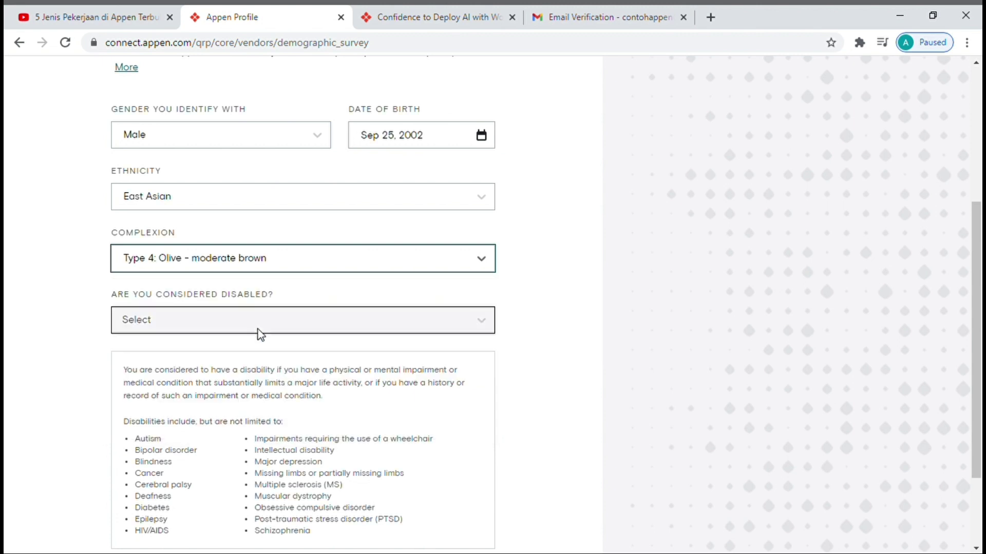
click(262, 323)
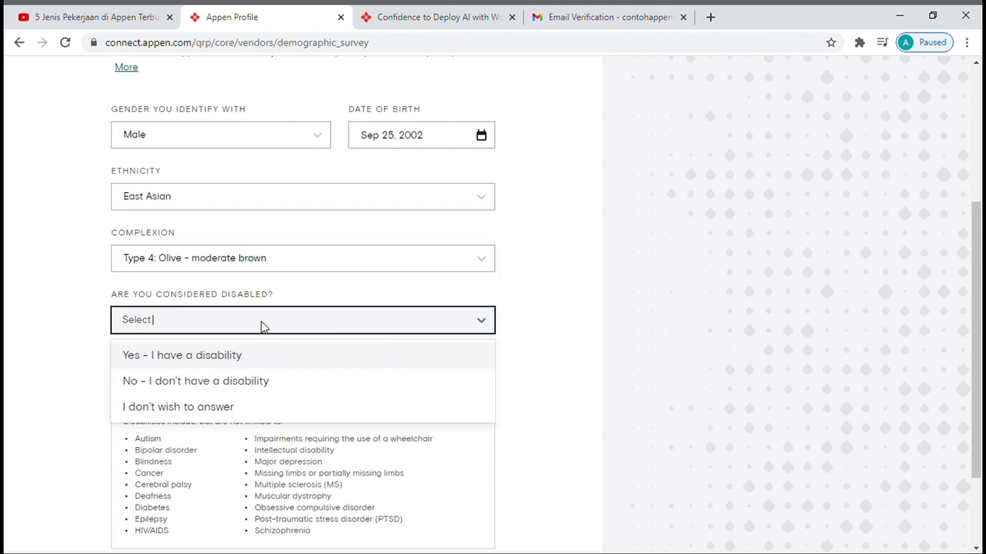
click(239, 382)
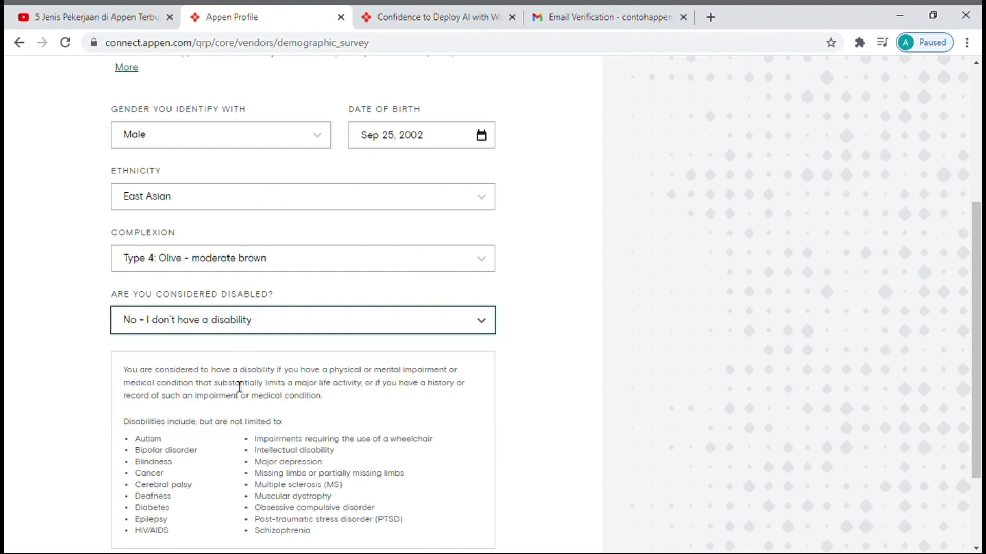
scroll(234, 385, down, 2)
scroll(236, 386, up, 5)
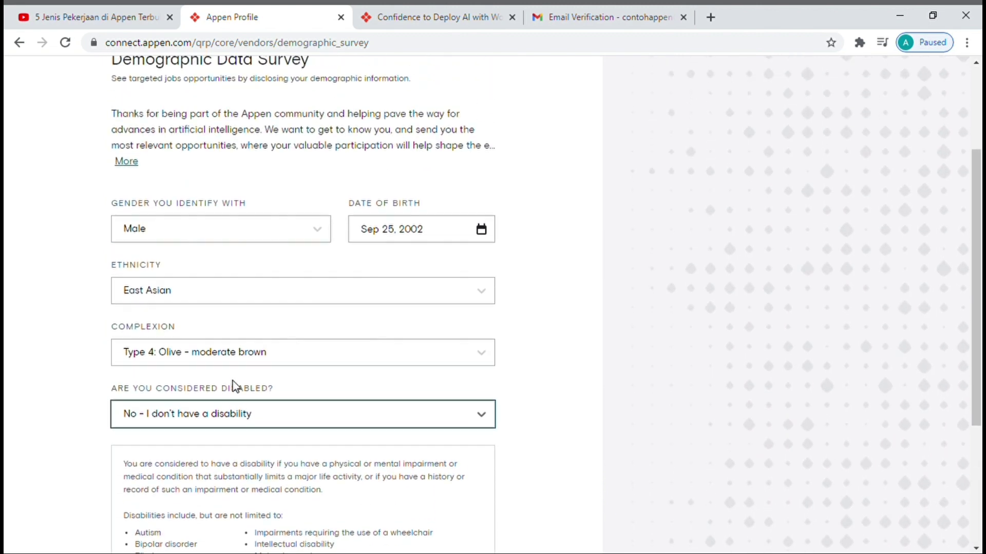
scroll(237, 386, down, 5)
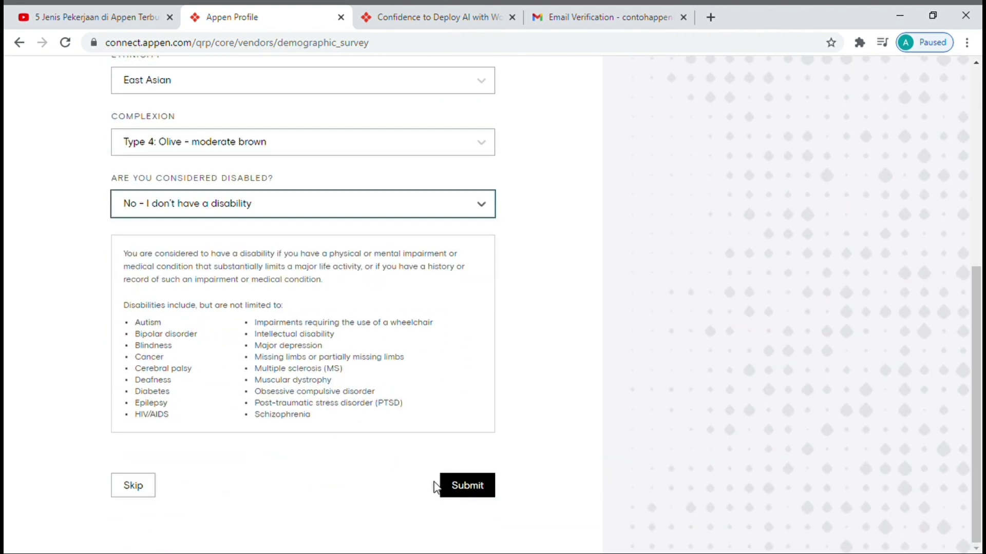
click(464, 485)
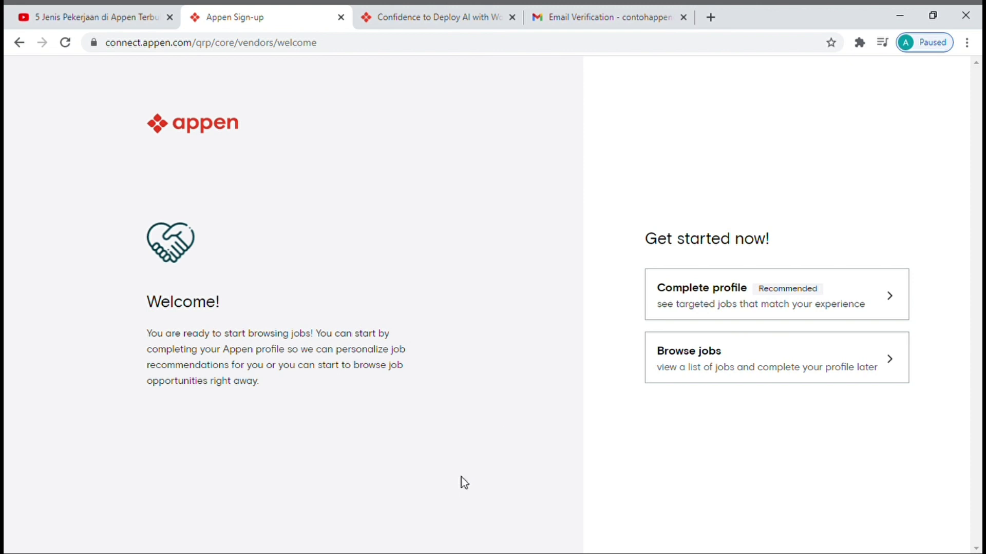
- Start completing the Appen profile and look over the Location form
click(716, 292)
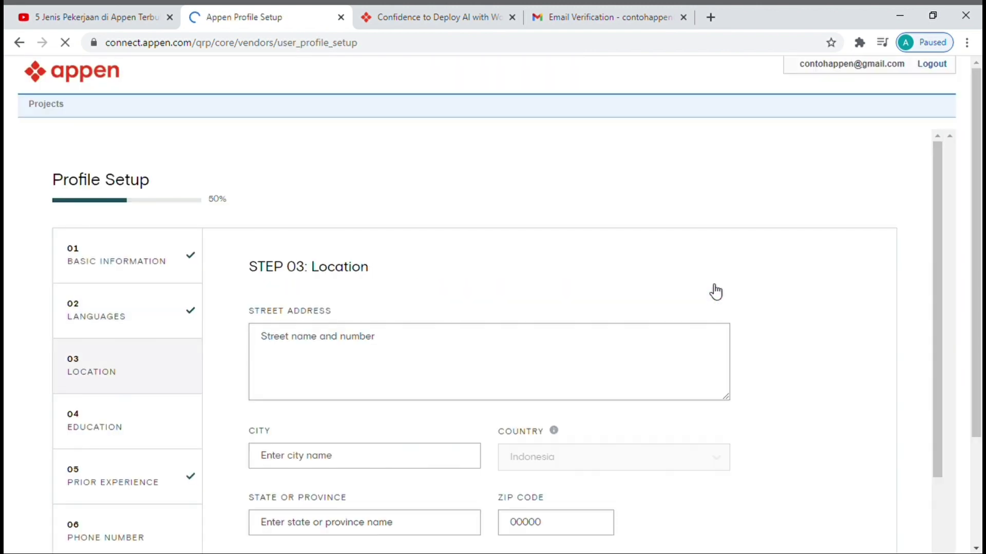
scroll(716, 293, down, 1)
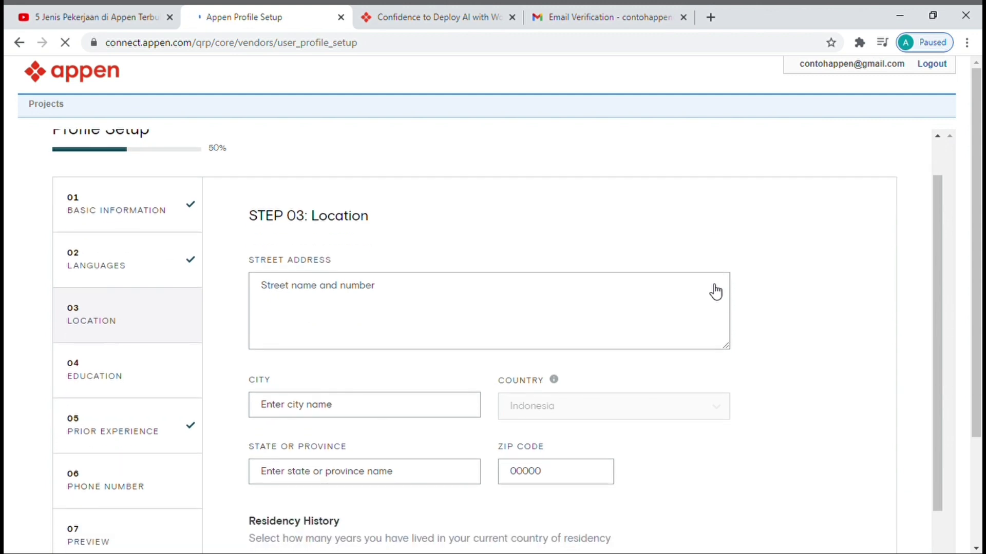
scroll(716, 293, down, 1)
scroll(717, 293, down, 2)
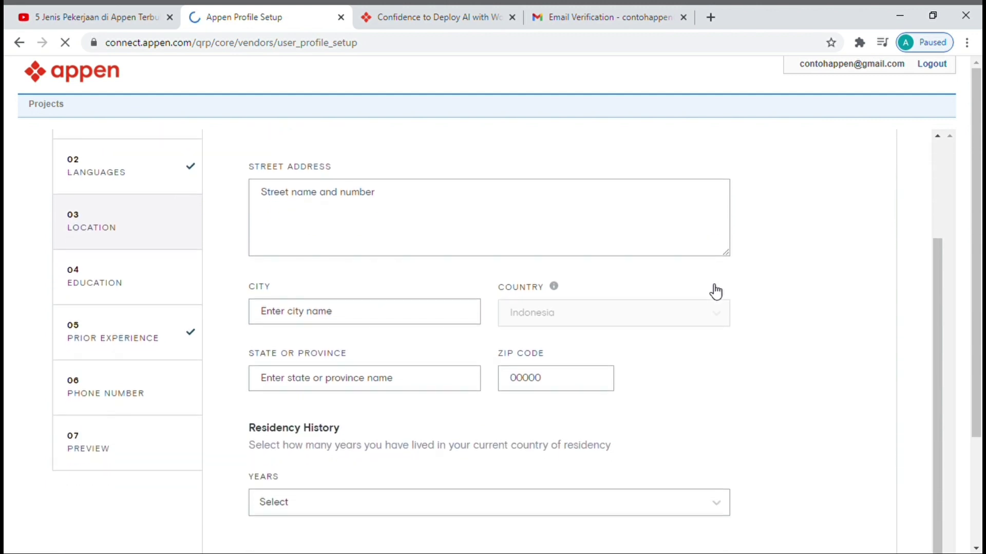
scroll(716, 293, up, 2)
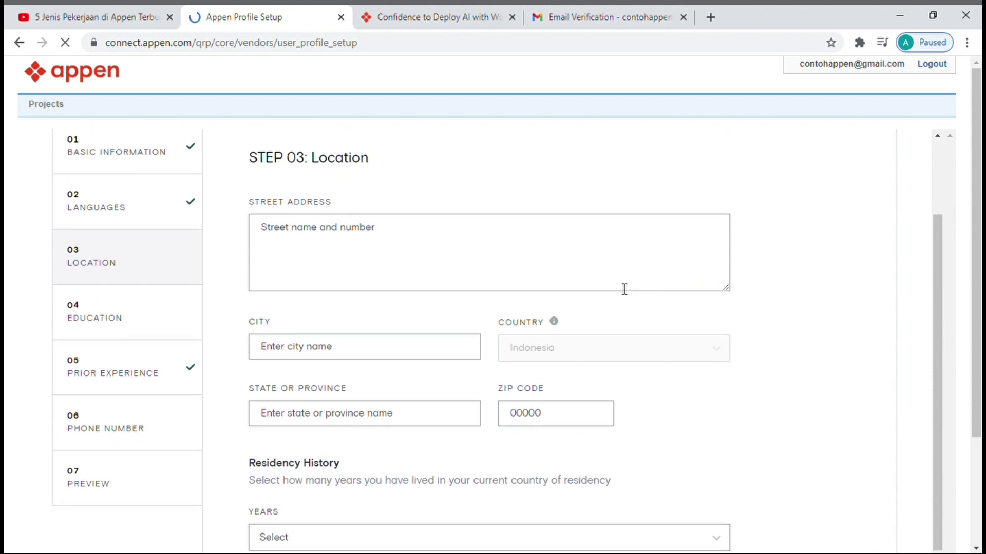
- Enter street address 'Jokarta', city 'Jakarta Selatan', 5+ years of residency, and continue
click(453, 279)
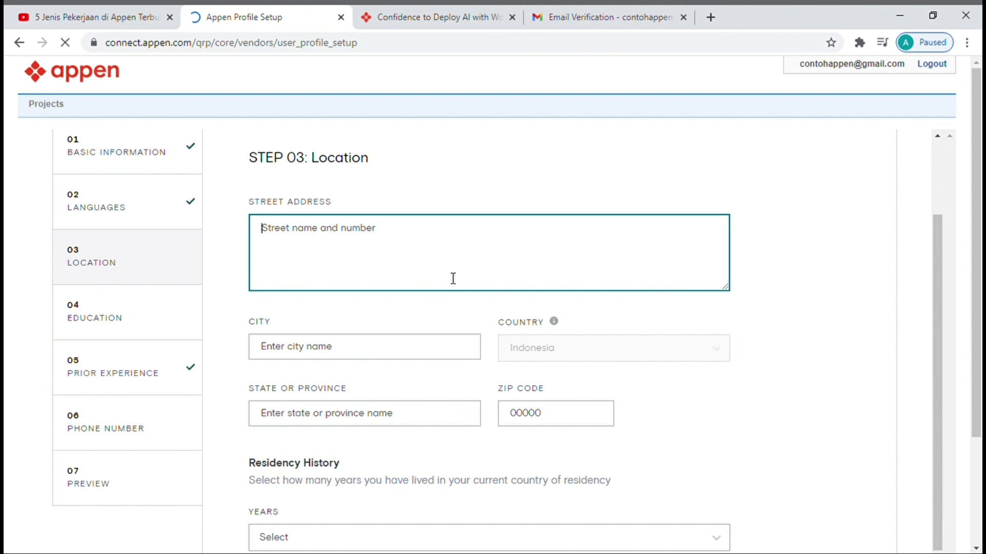
text(Jo)
text(karta)
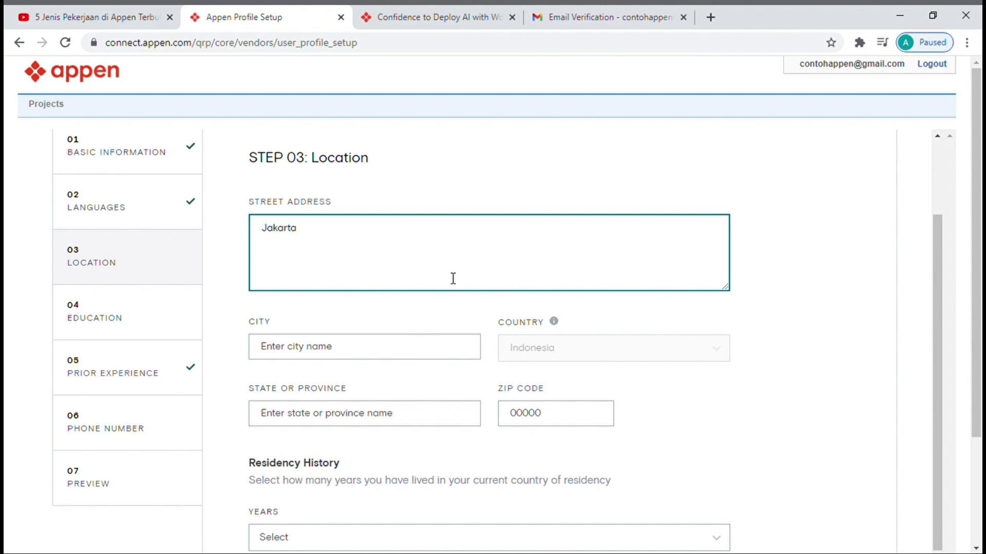
click(356, 354)
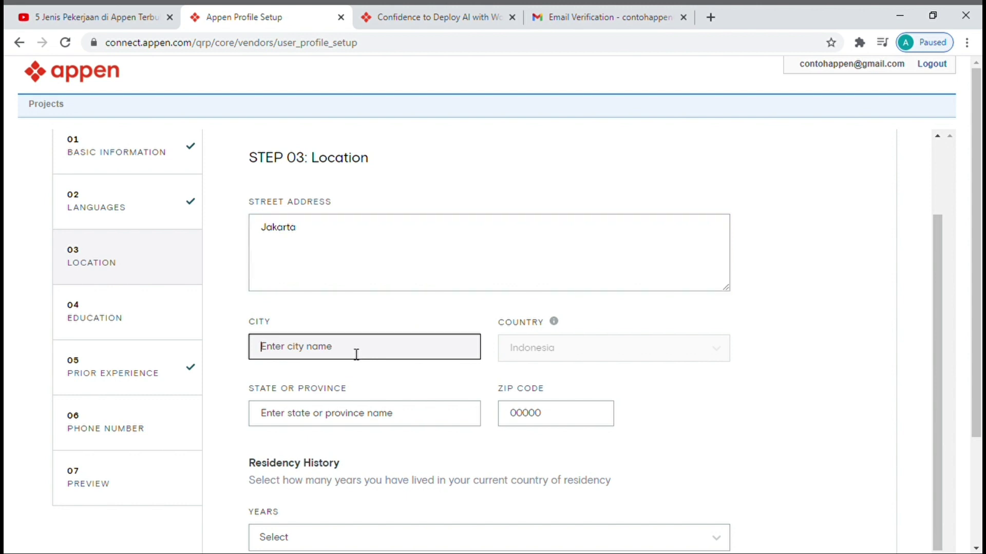
text(Jakarta Selatan)
scroll(357, 354, down, 2)
click(397, 445)
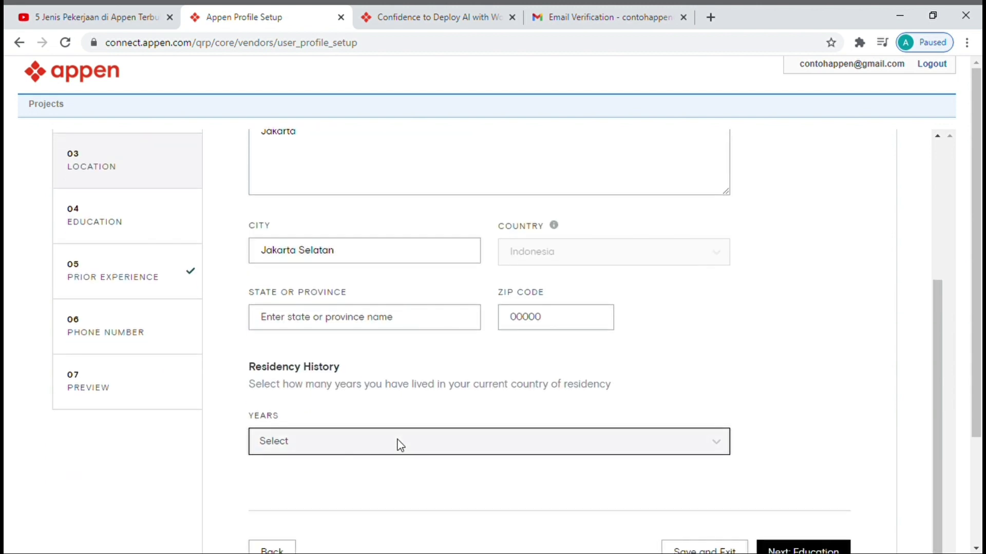
scroll(396, 444, down, 2)
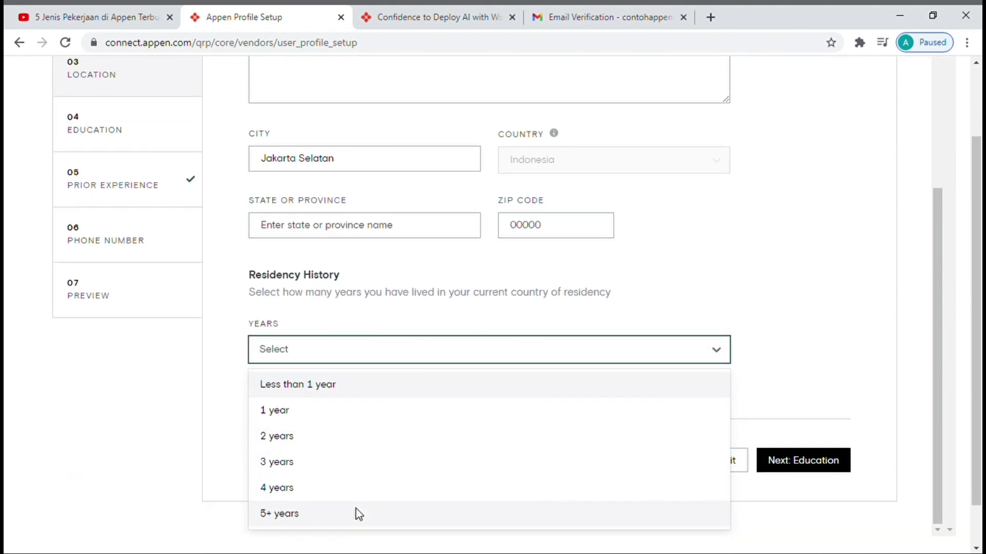
click(356, 513)
scroll(504, 464, up, 1)
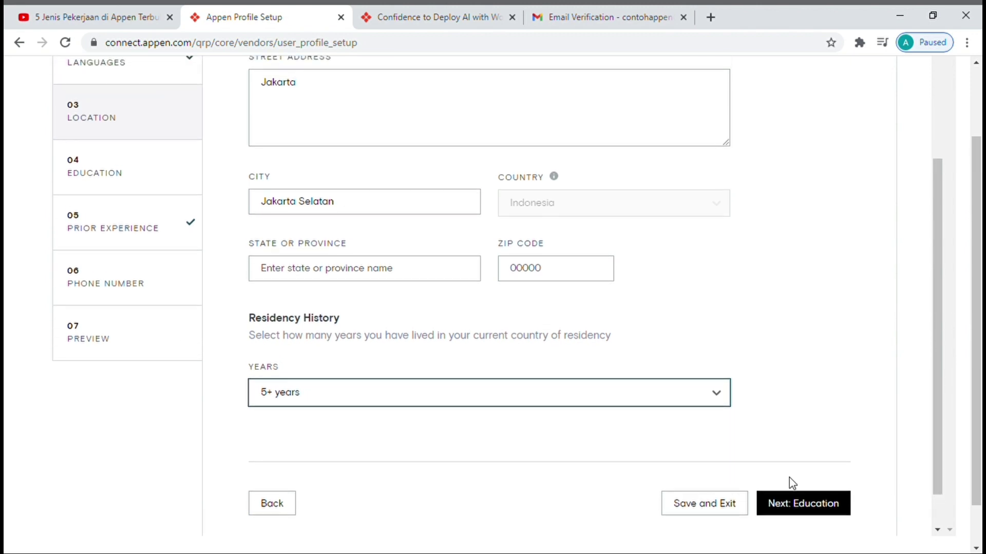
click(789, 504)
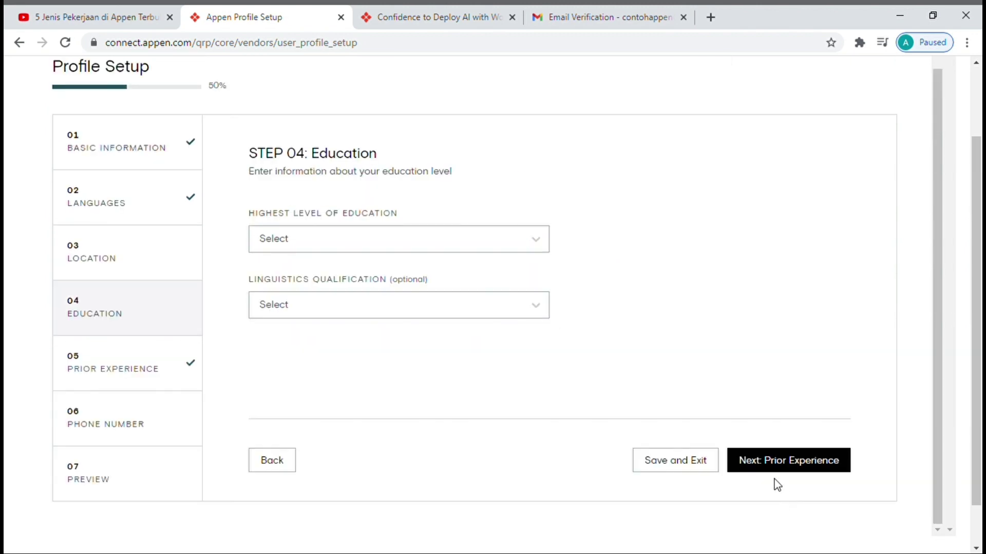
- Choose Bachelor Degree and Bachelor's degree - Studying, then continue to Prior Experience
click(446, 260)
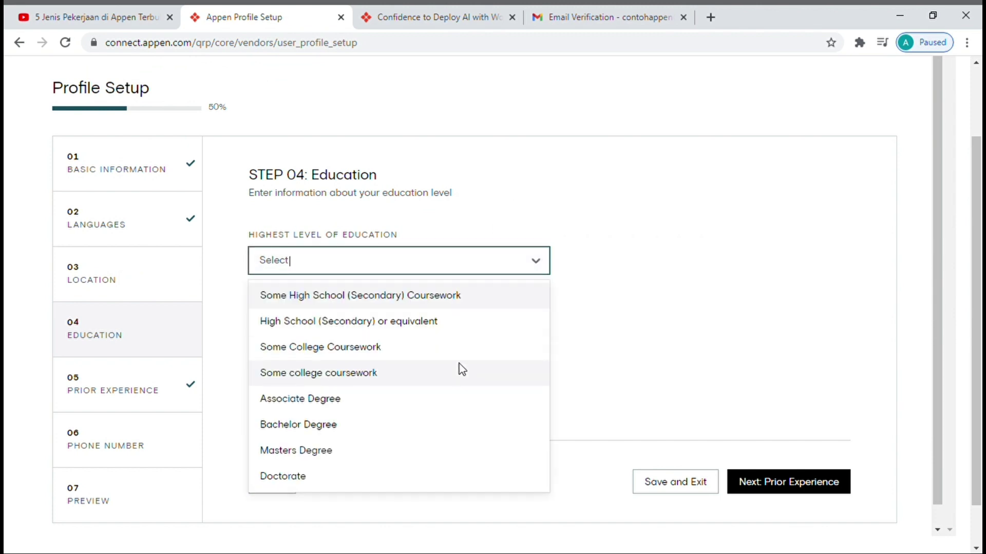
click(387, 426)
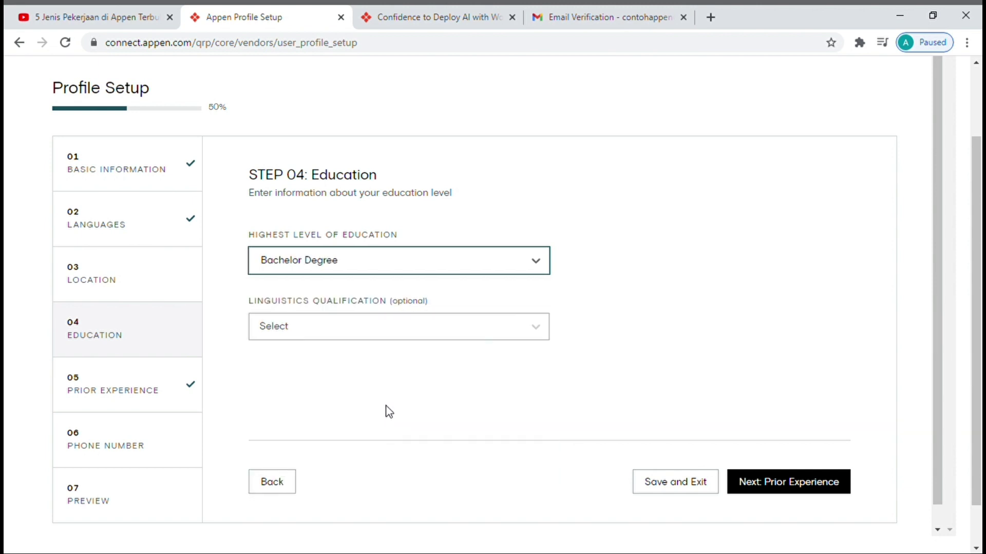
click(408, 324)
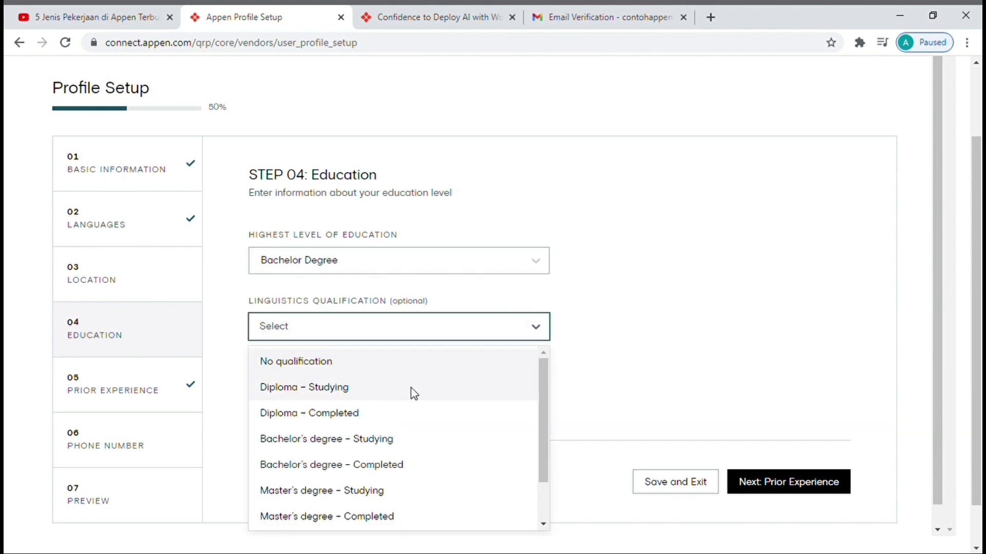
click(448, 433)
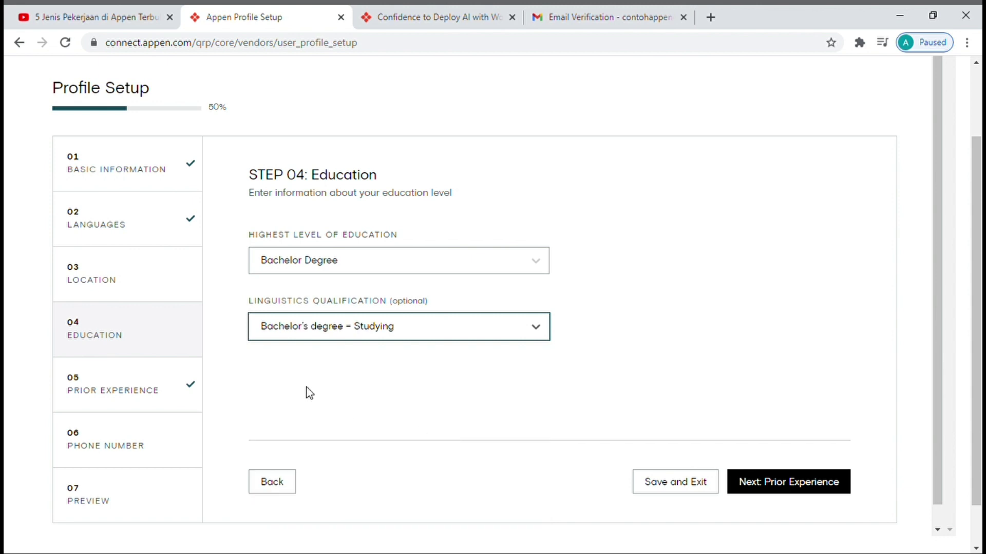
click(778, 484)
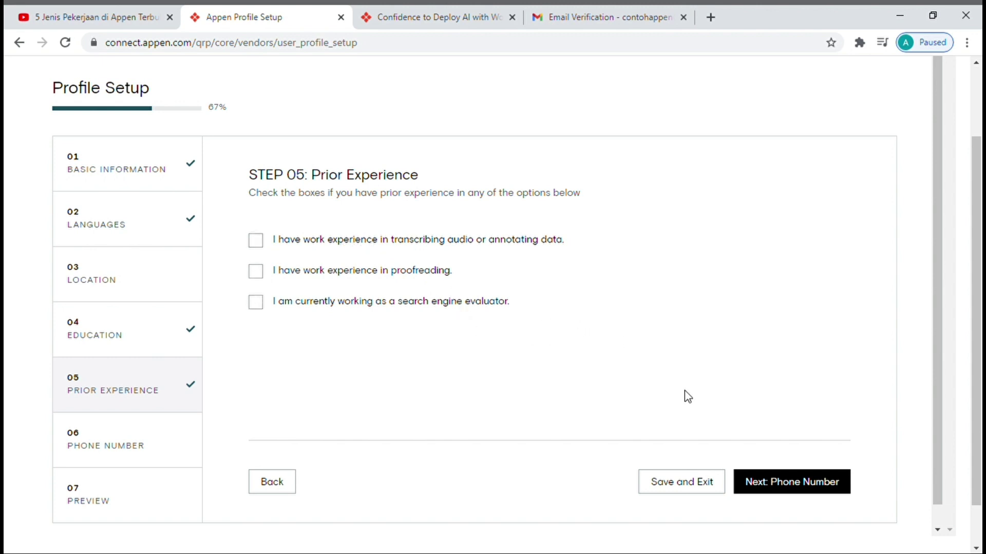
- Move past Prior Experience with nothing ticked and reopen the Location step to review it
click(772, 480)
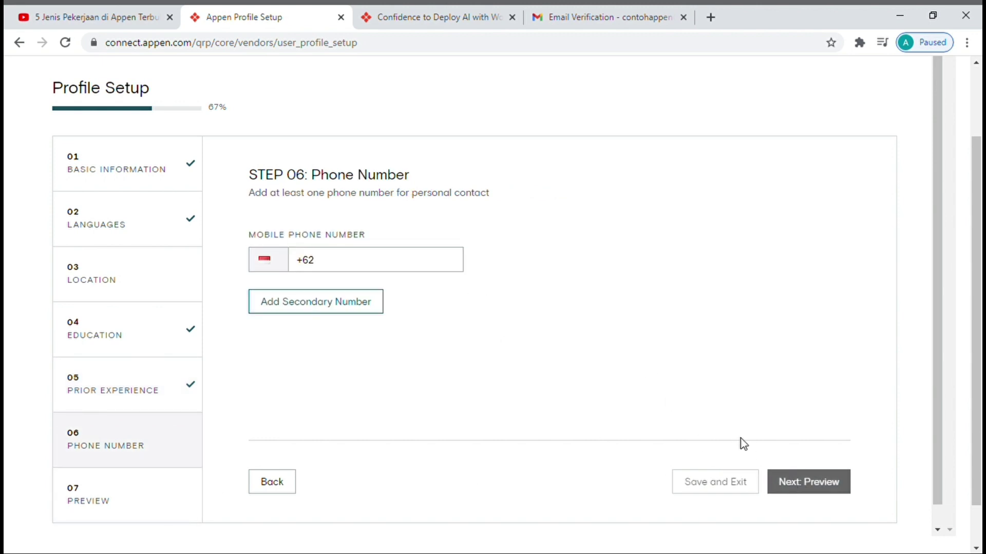
click(151, 282)
scroll(295, 332, down, 4)
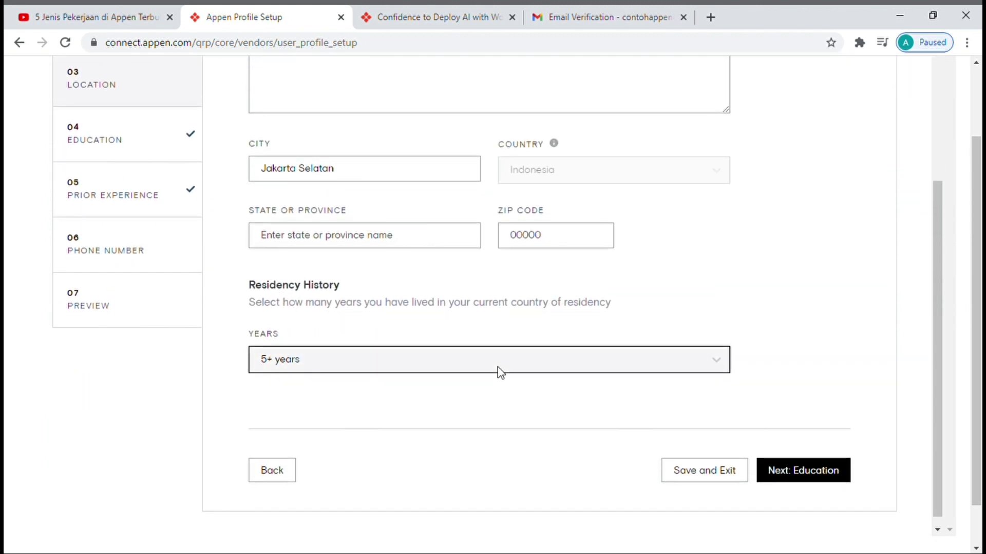
scroll(501, 372, up, 1)
- From the 07 Preview page, save the 66%-complete profile and exit to the Projects list
click(170, 351)
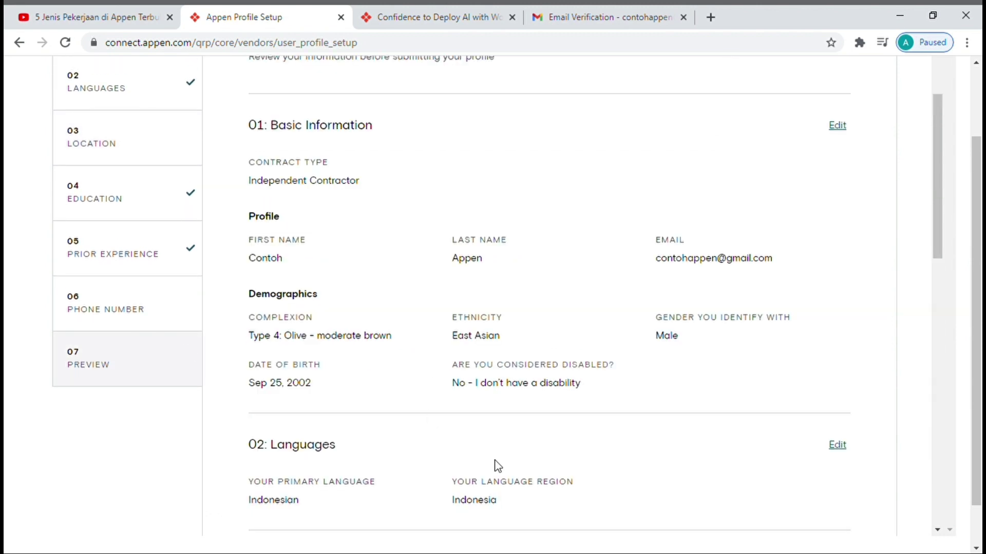
scroll(497, 466, down, 12)
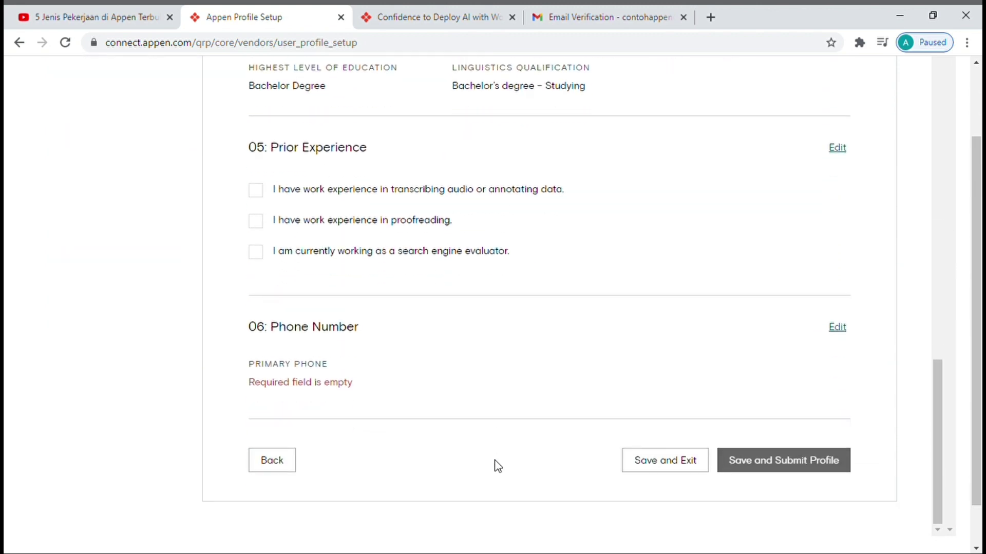
click(658, 464)
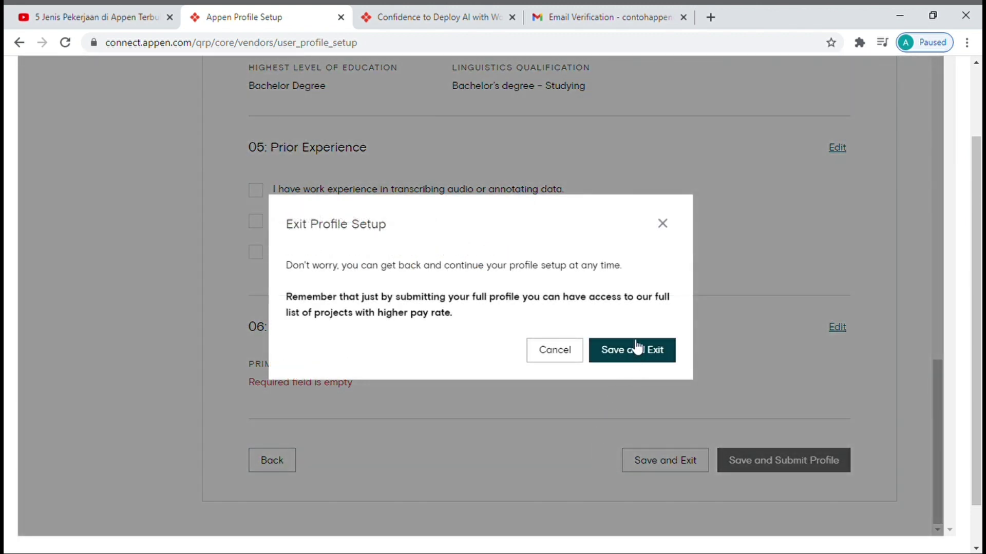
click(636, 357)
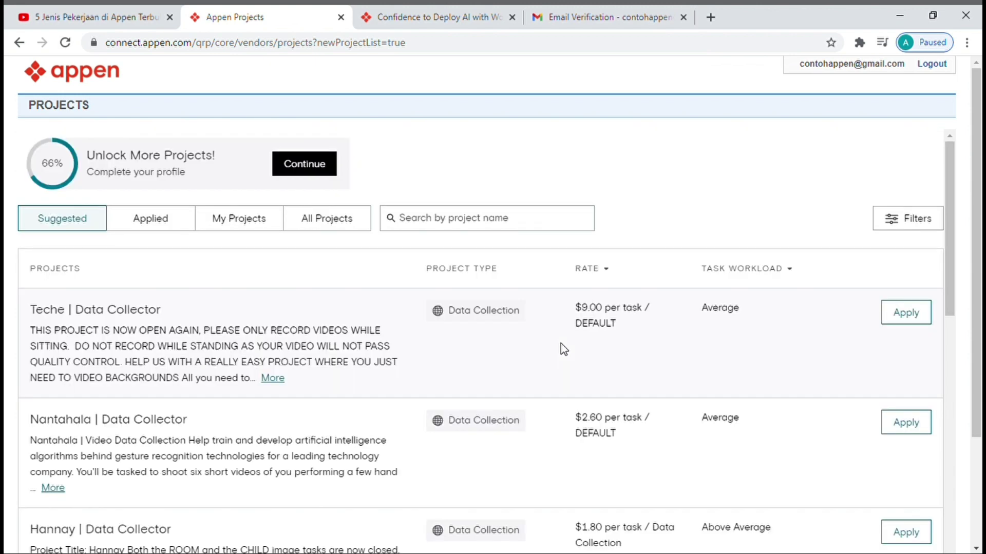
scroll(561, 343, down, 2)
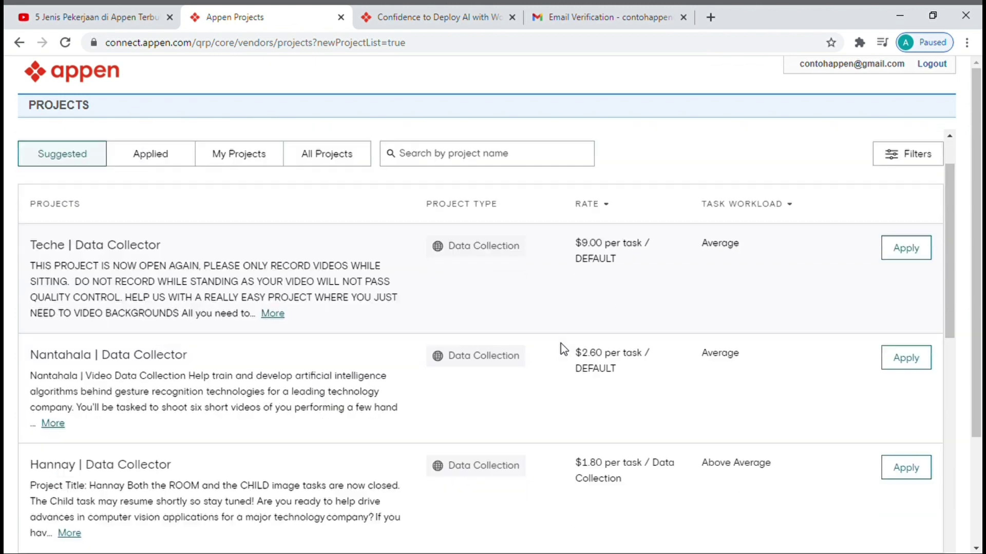
scroll(561, 343, up, 1)
scroll(561, 343, up, 1)
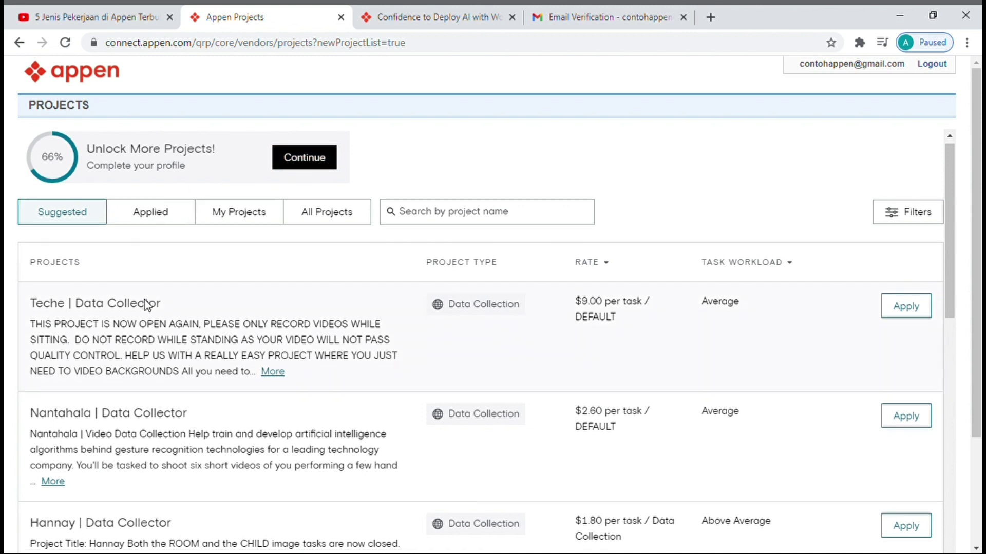
scroll(150, 306, down, 1)
scroll(151, 305, down, 3)
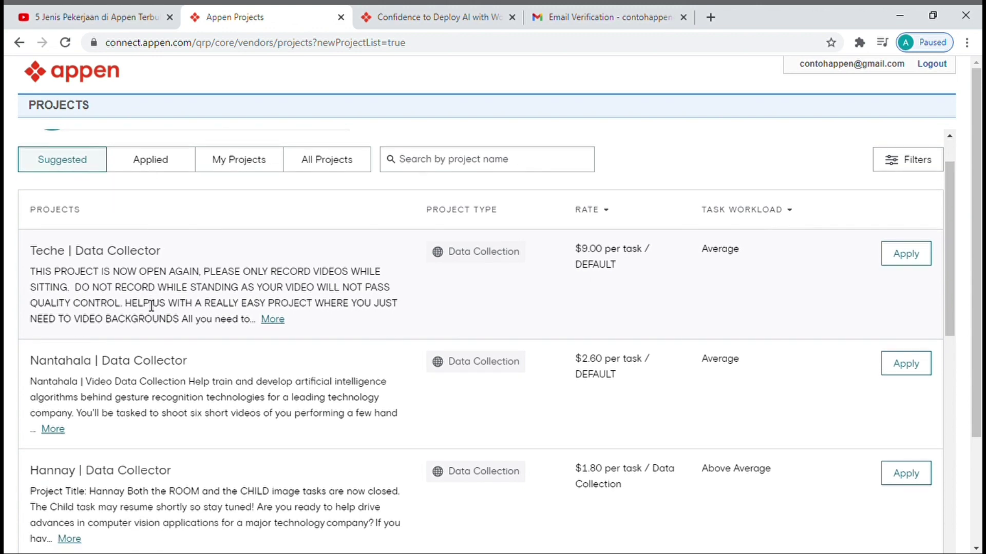
scroll(152, 305, down, 5)
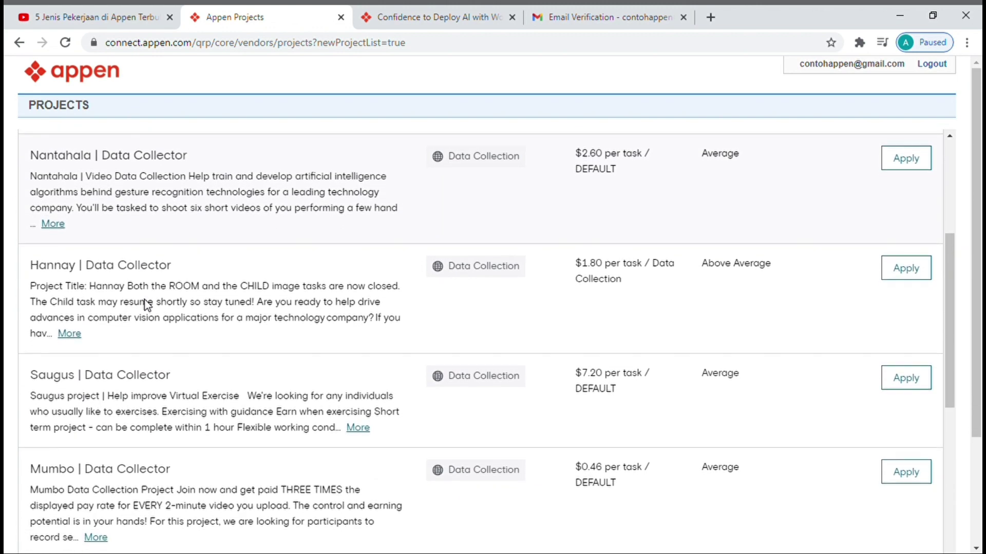
scroll(151, 306, down, 1)
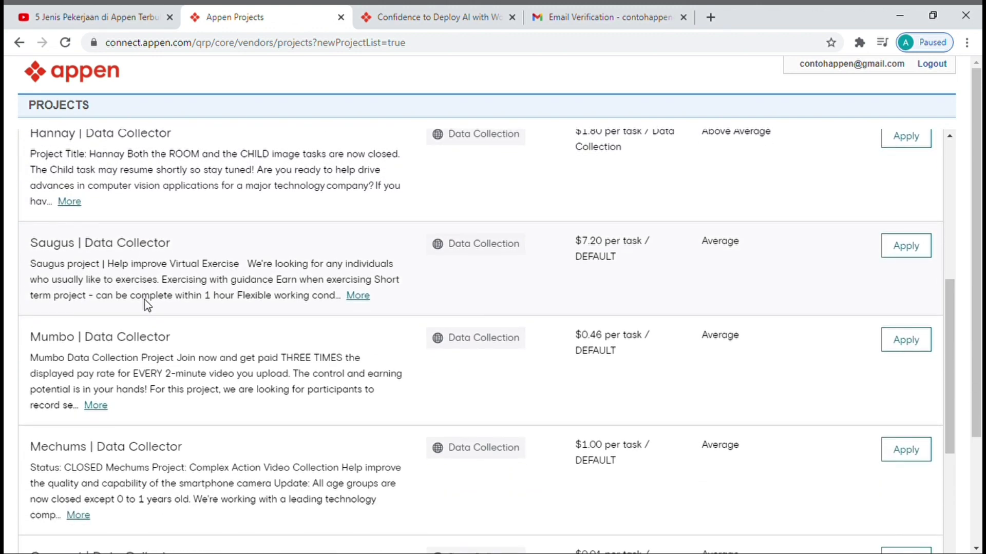
scroll(152, 306, up, 4)
scroll(151, 306, up, 3)
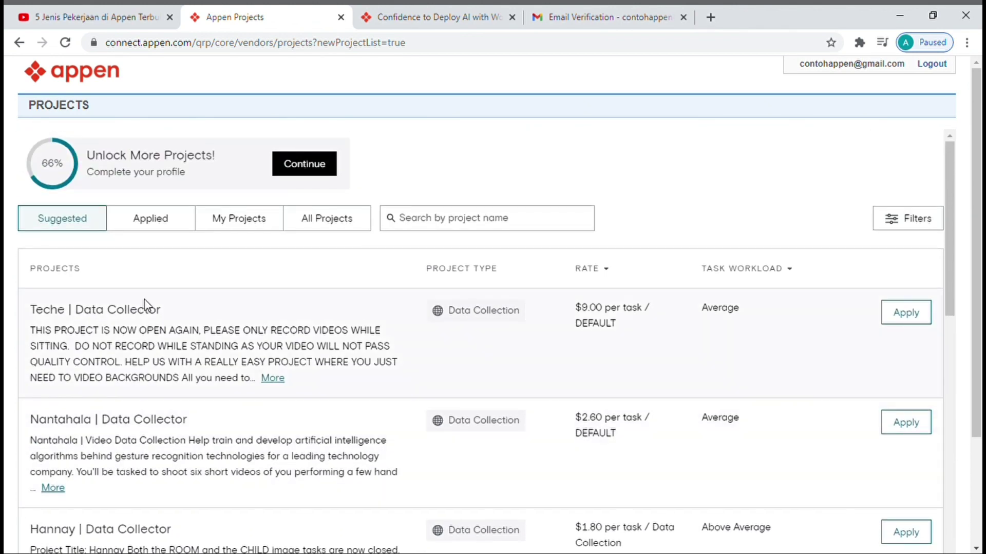
click(164, 225)
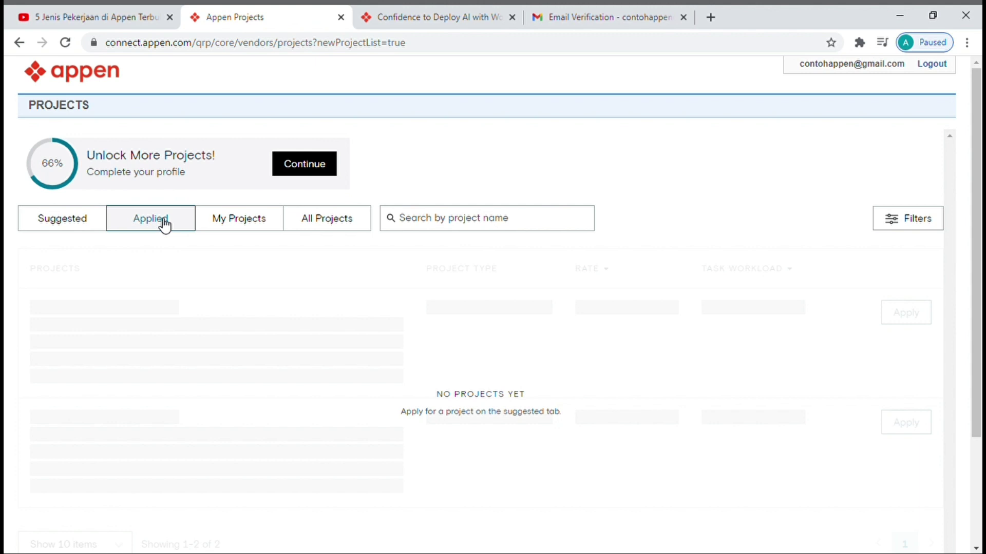
click(90, 222)
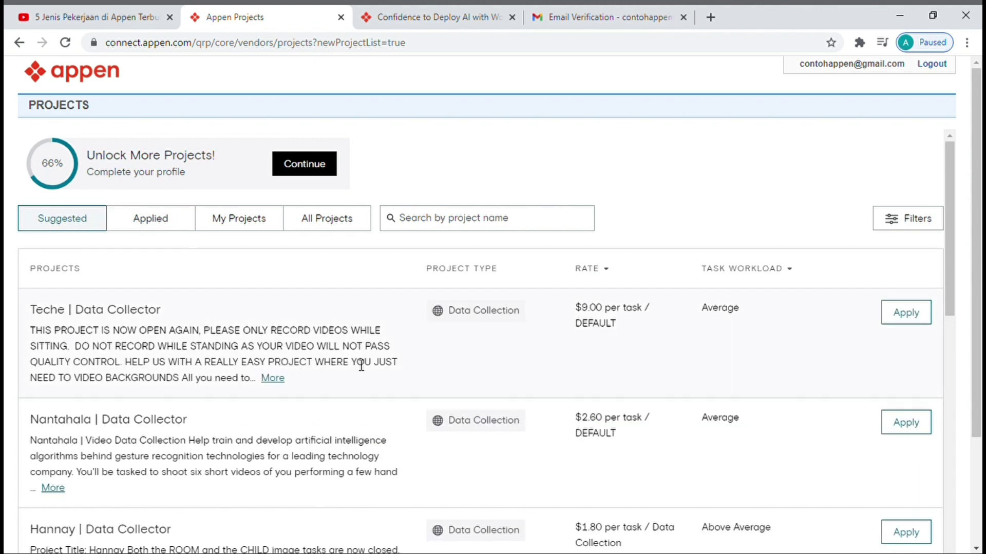
scroll(367, 363, down, 1)
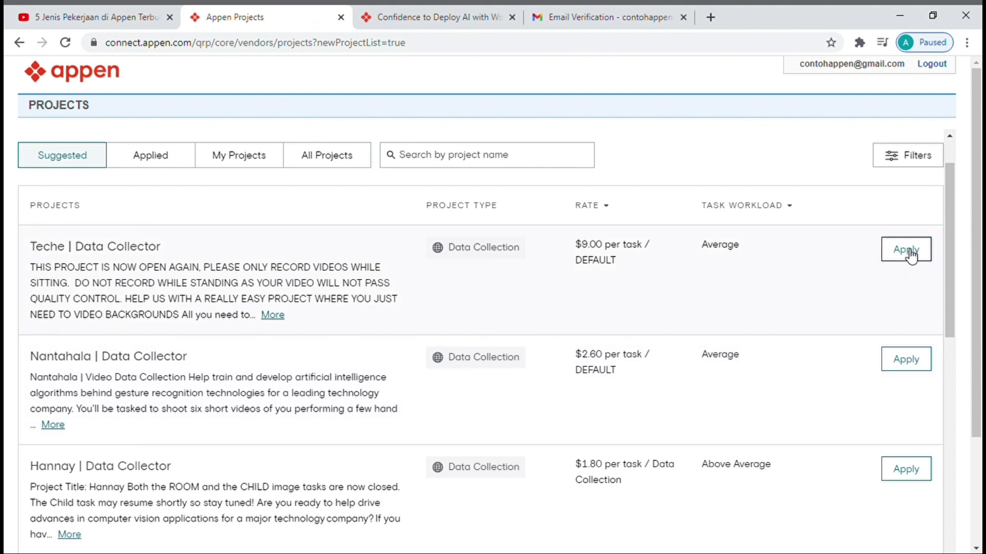
- Apply to the Teche Data Collector project and scroll to the Electronic Signature box
click(907, 251)
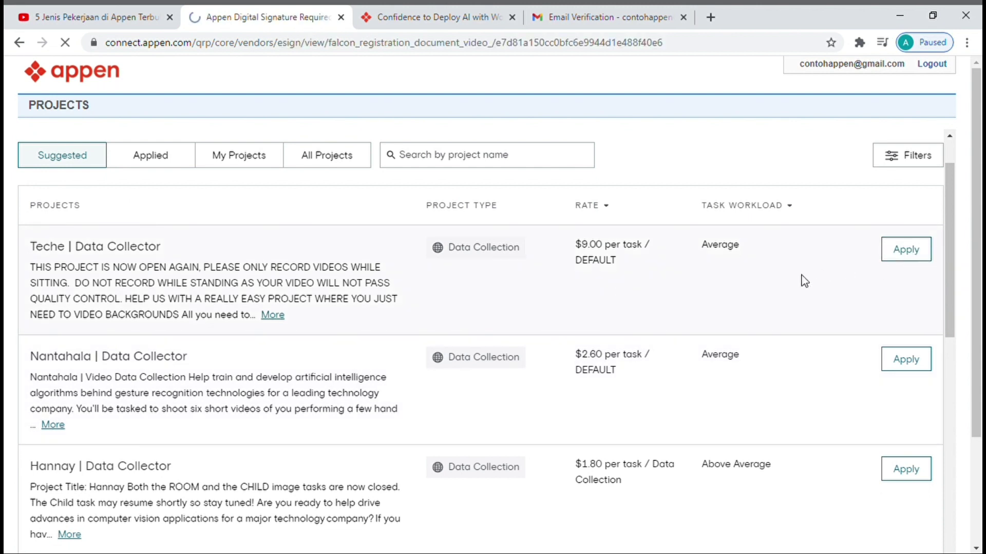
scroll(783, 238, down, 1)
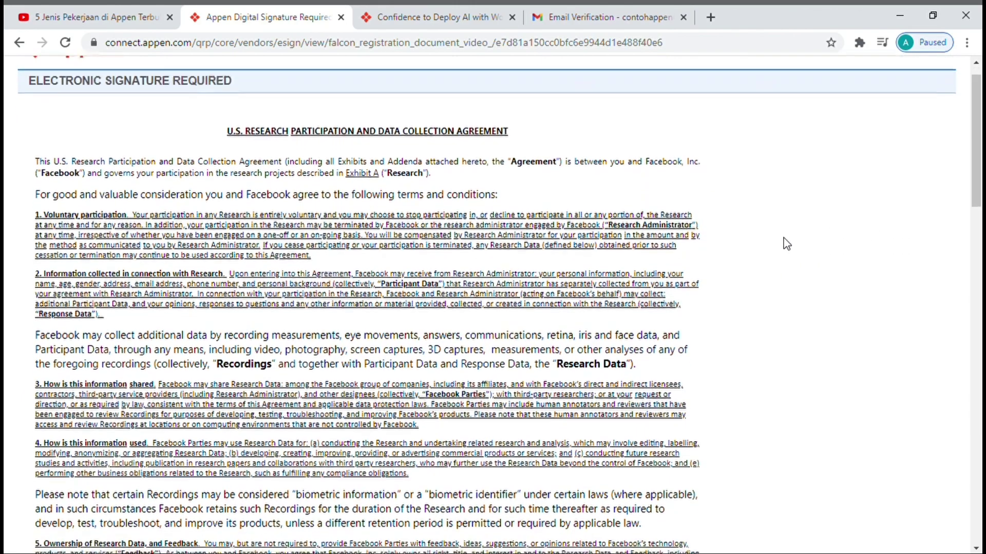
scroll(783, 238, down, 2)
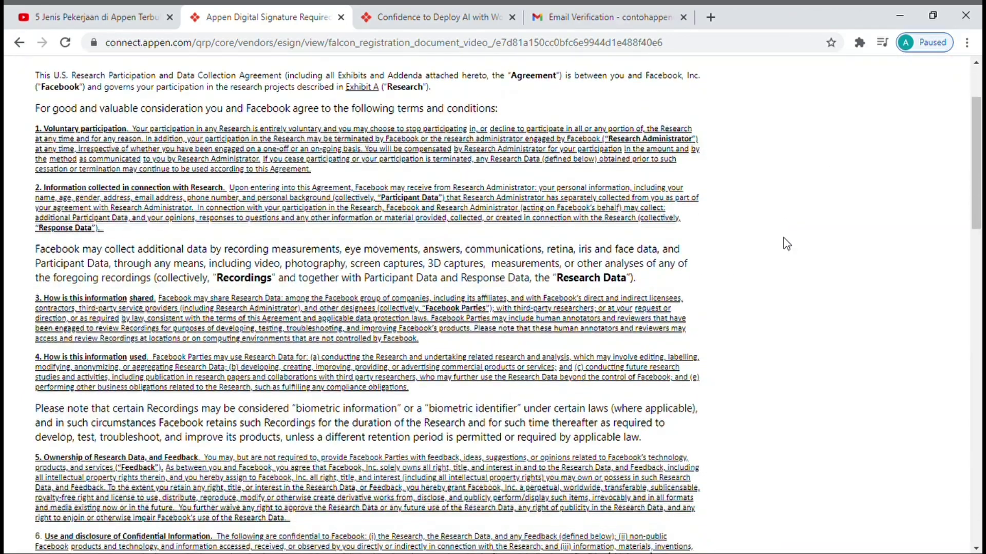
scroll(783, 238, down, 15)
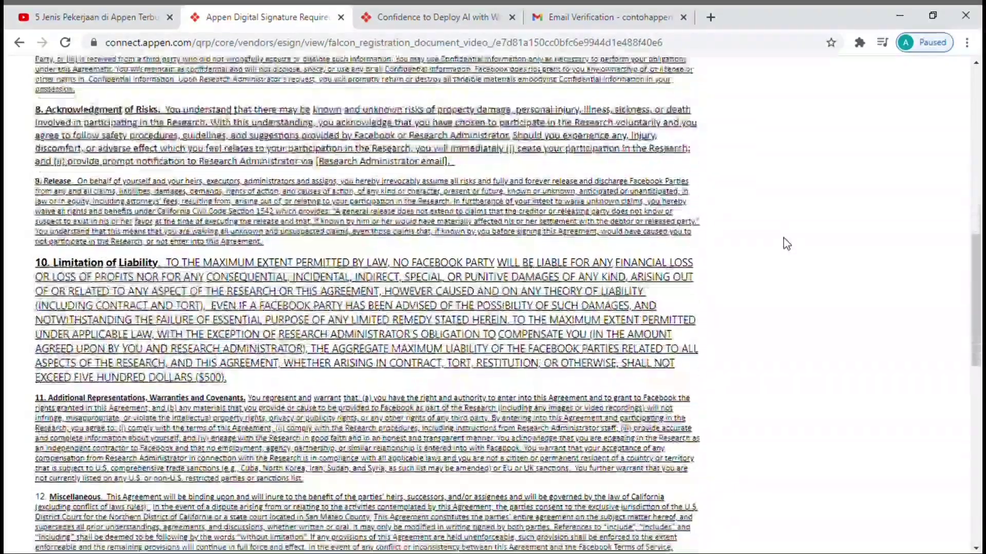
scroll(786, 244, down, 7)
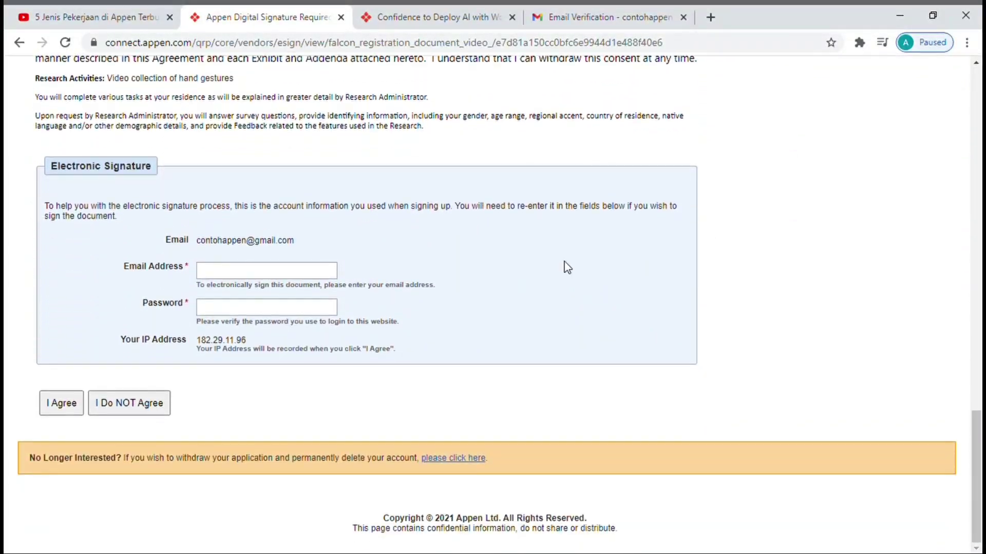
- Sign the research agreement with the account email and password, then accept it with I Agree
click(329, 275)
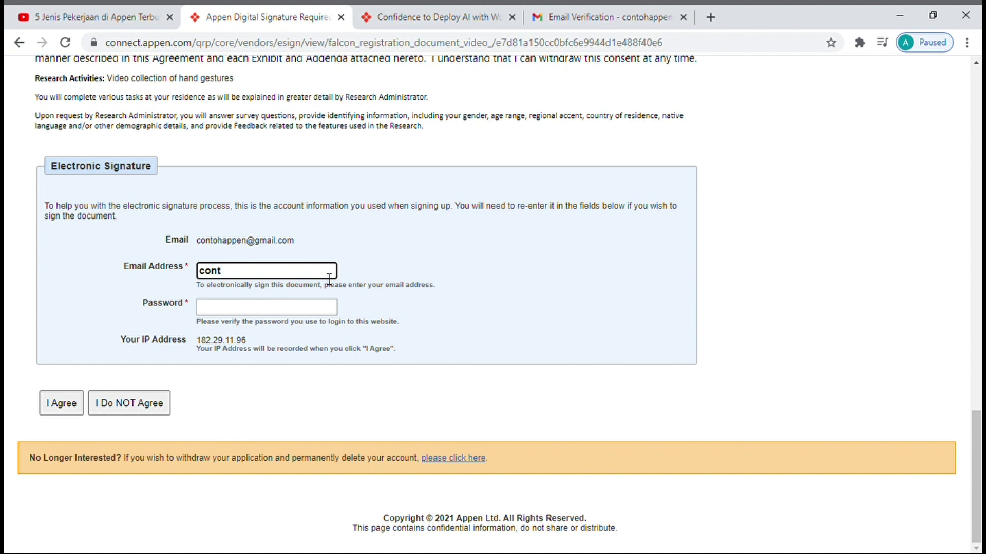
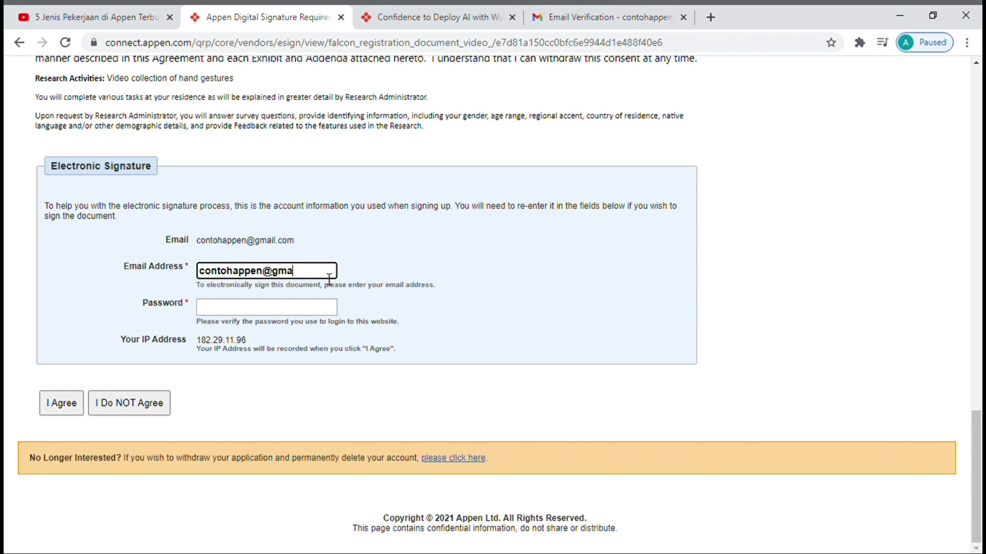
click(298, 313)
text(••••)
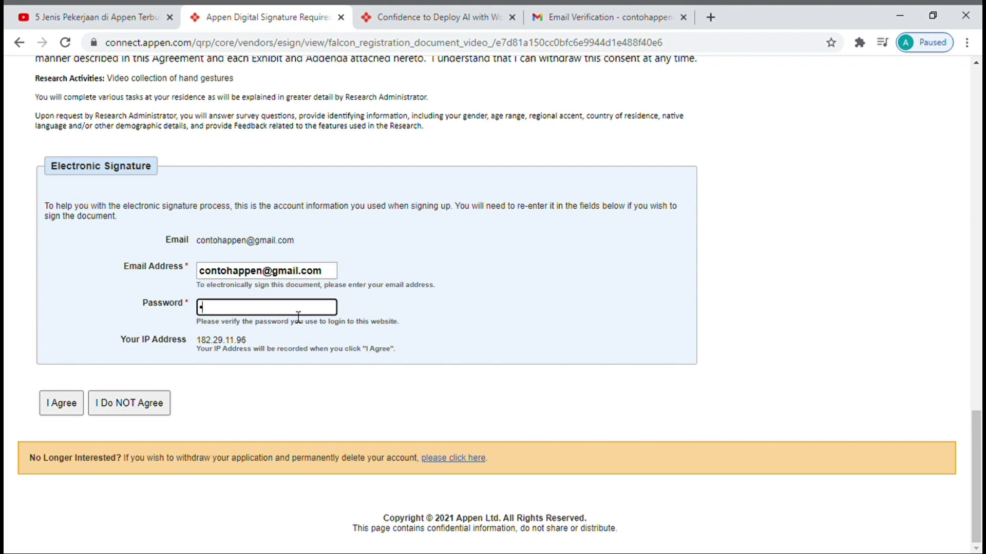
text(••••••••)
click(66, 404)
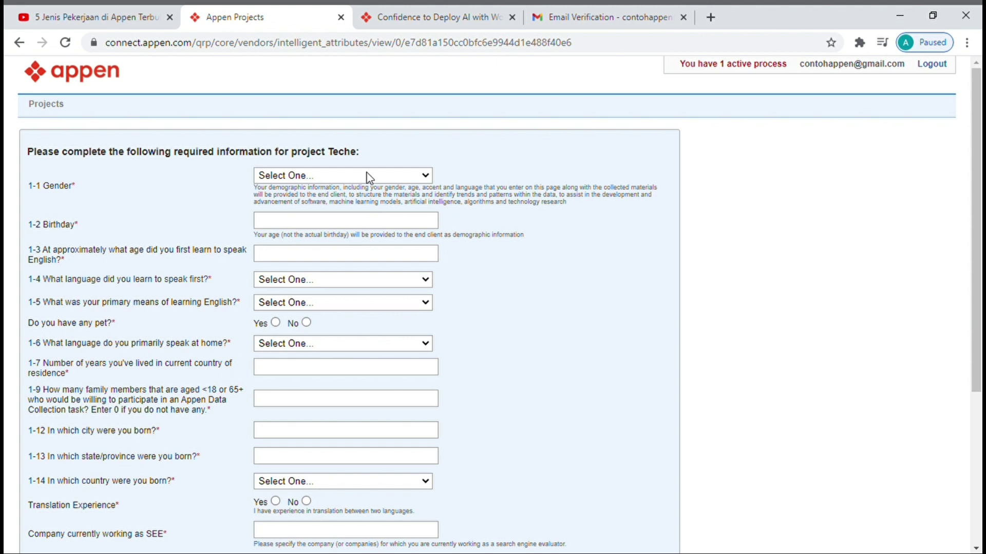
- Set gender to Female and birthday to April 7, and choose Television or other media for learning English
key(Down)
click(351, 222)
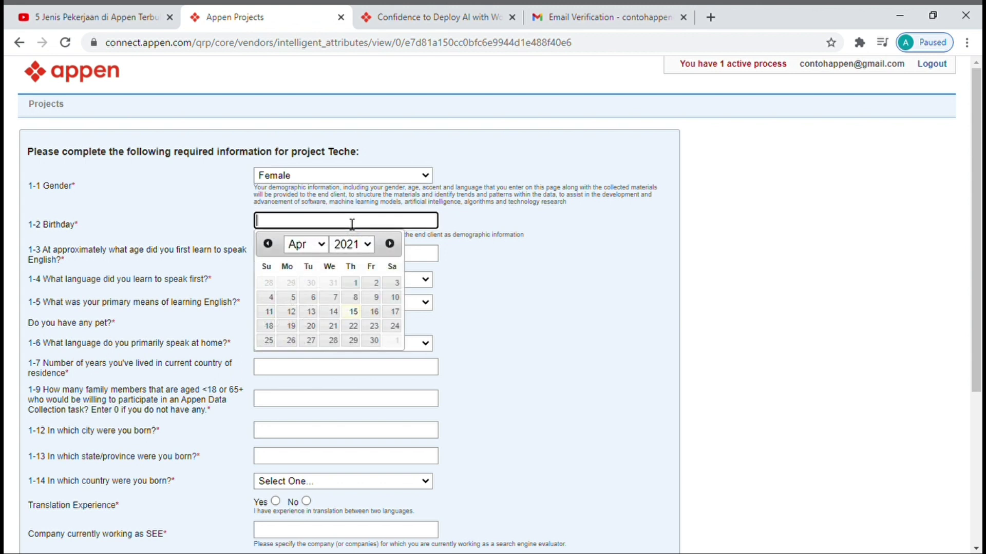
click(329, 298)
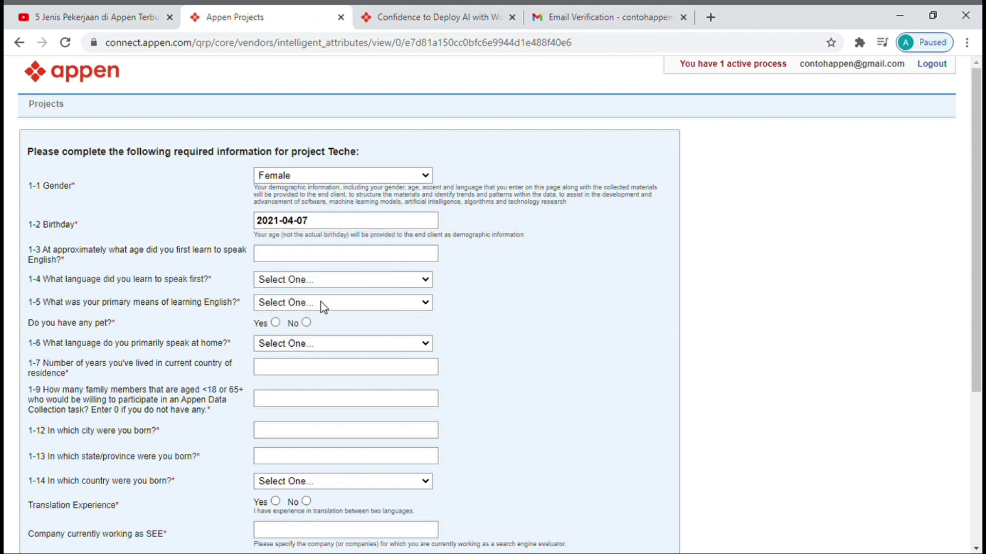
click(328, 260)
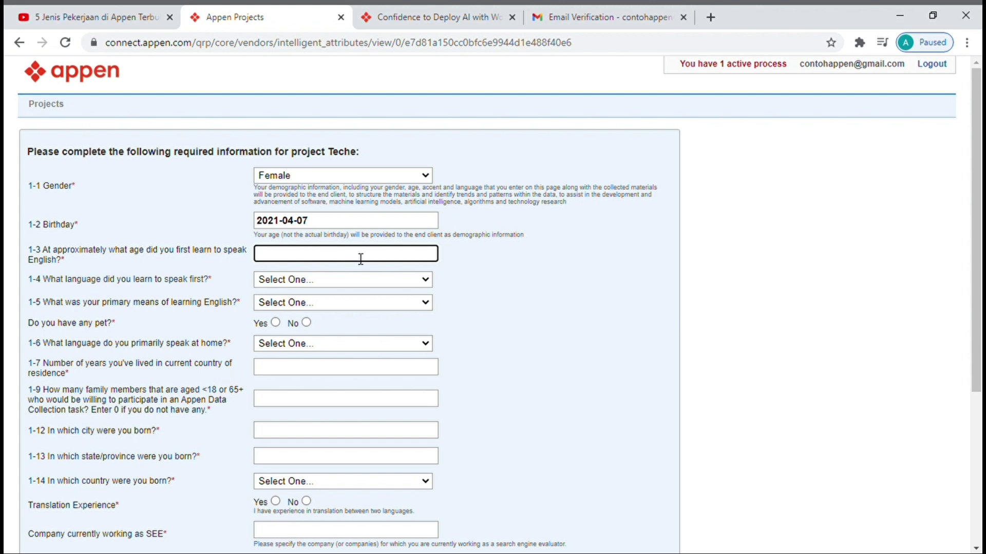
scroll(361, 259, down, 1)
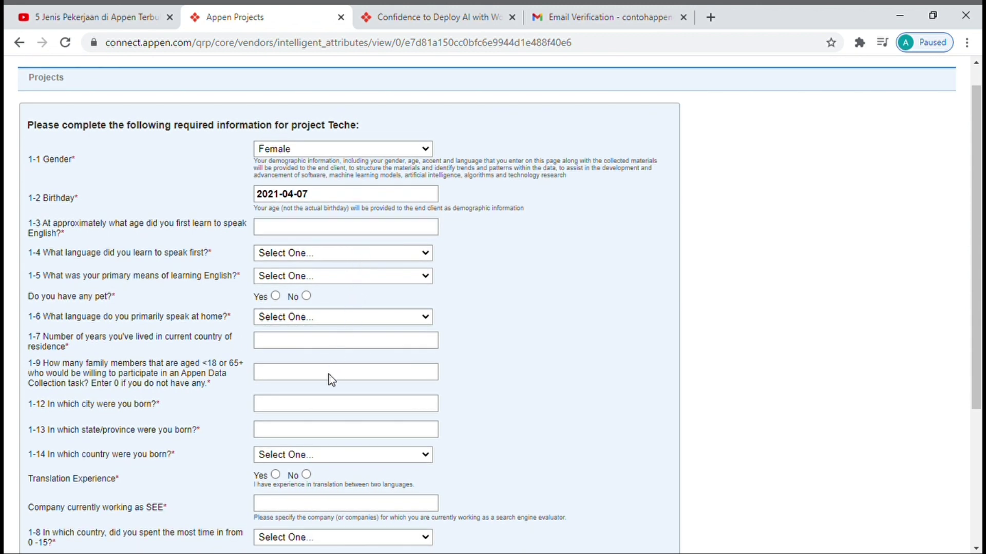
text(in)
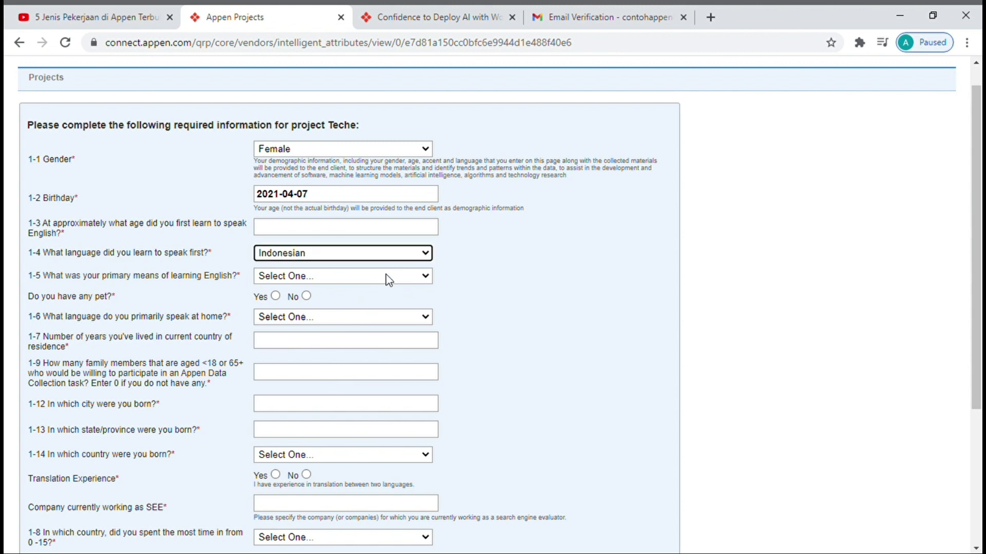
click(357, 331)
- Fill in Jakarta and Indonesia in the location fields and enter 28 years lived in the current country
scroll(358, 331, down, 1)
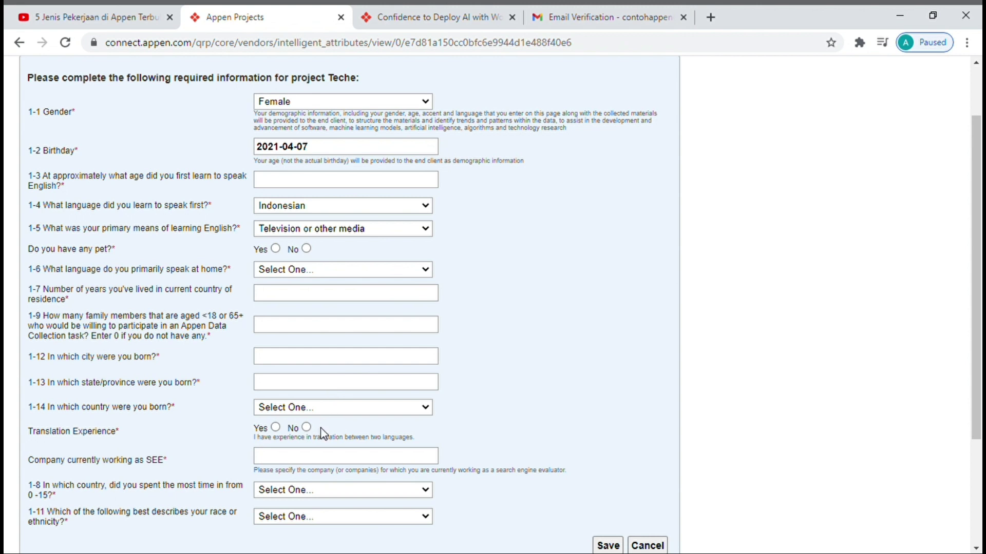
text(jak)
text(in)
click(342, 305)
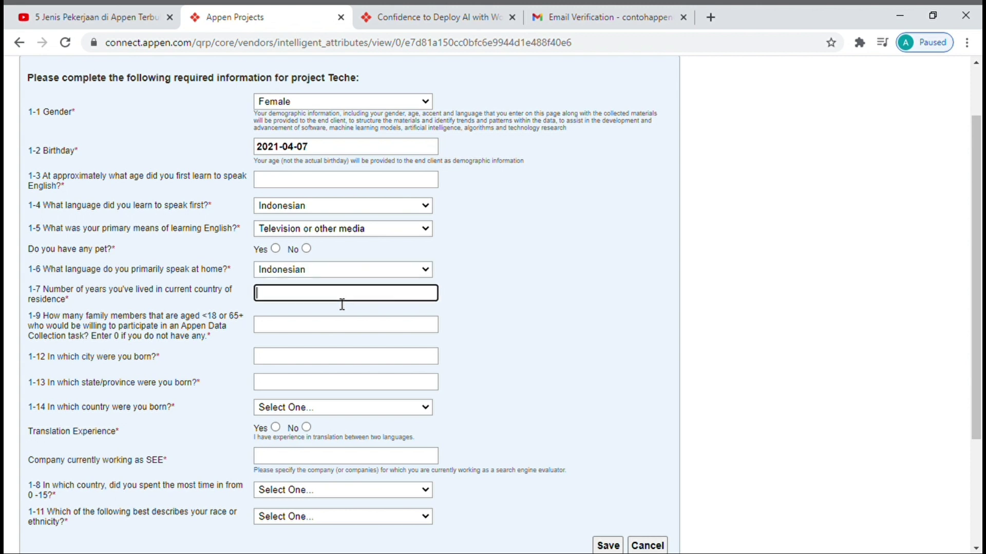
text(5)
key(BackSpace)
text(28)
- Enter Jakarta as birth city and province, and Indonesia as country of birth
click(329, 329)
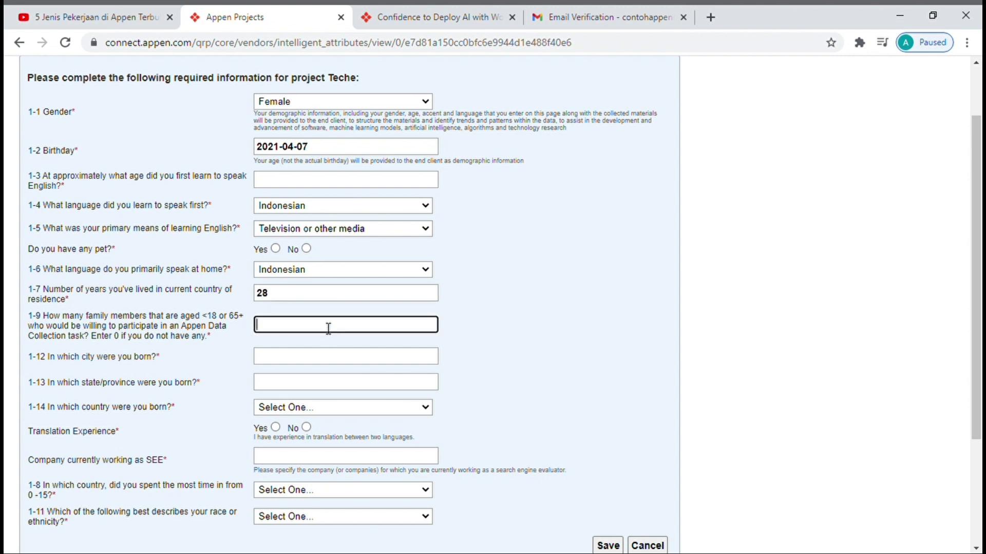
scroll(327, 328, down, 1)
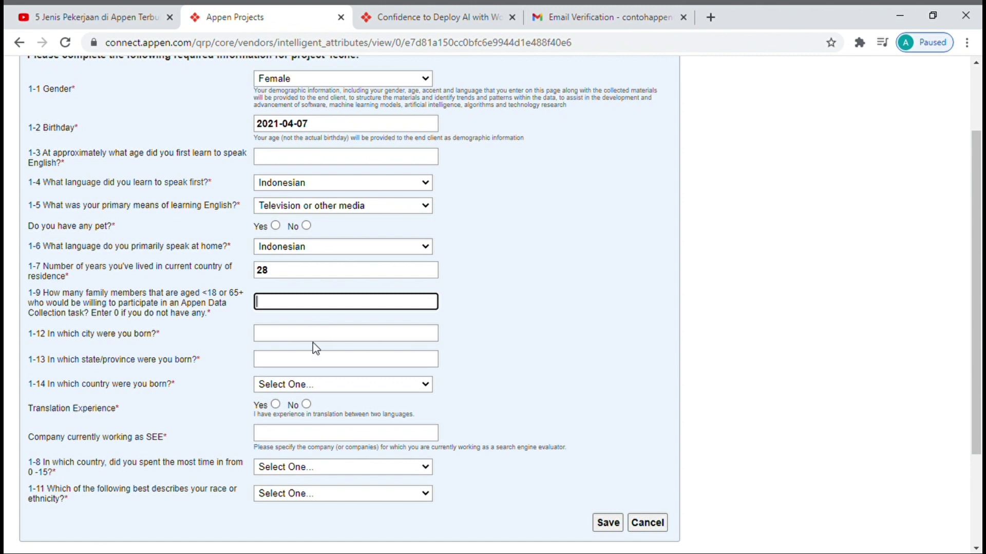
click(319, 338)
text(Jakarta)
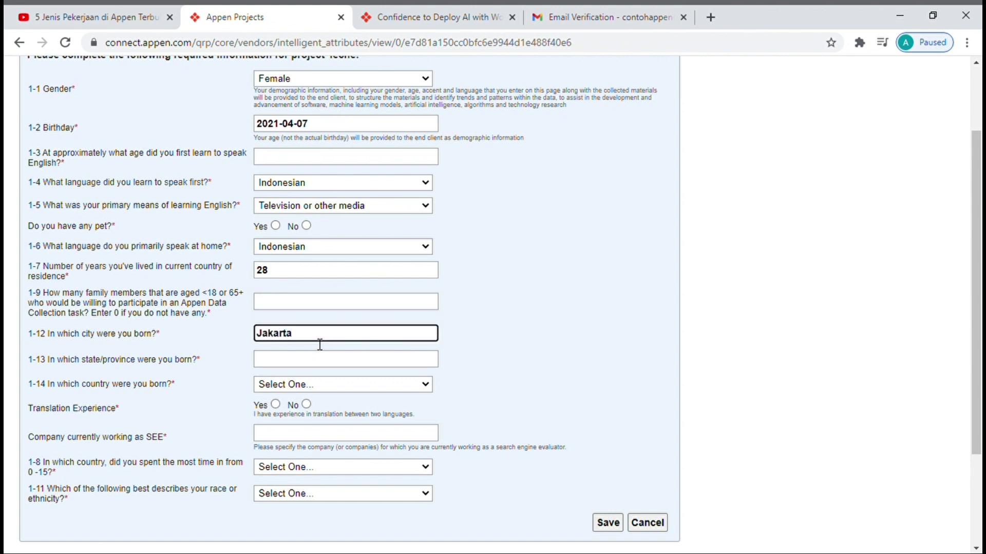
click(344, 358)
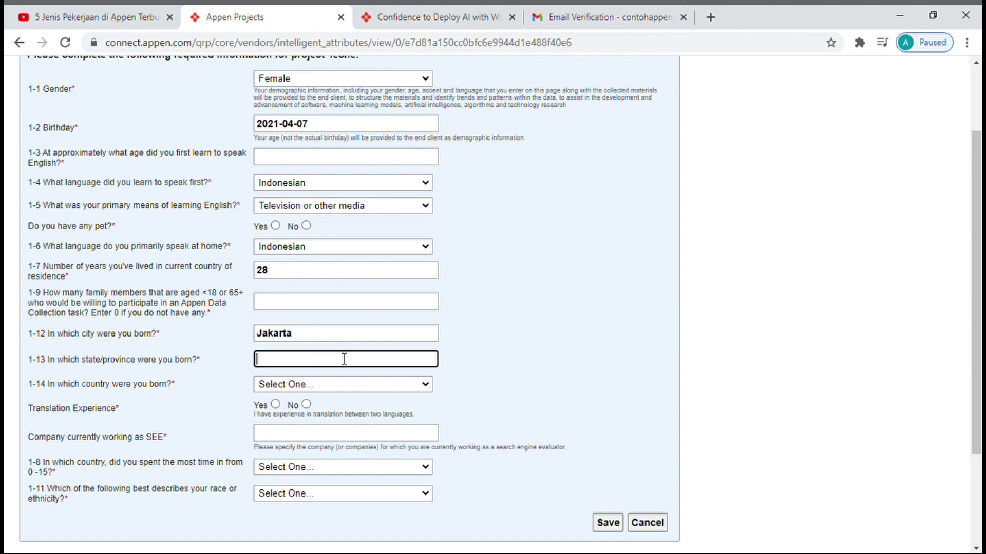
text(Jakarta)
click(357, 385)
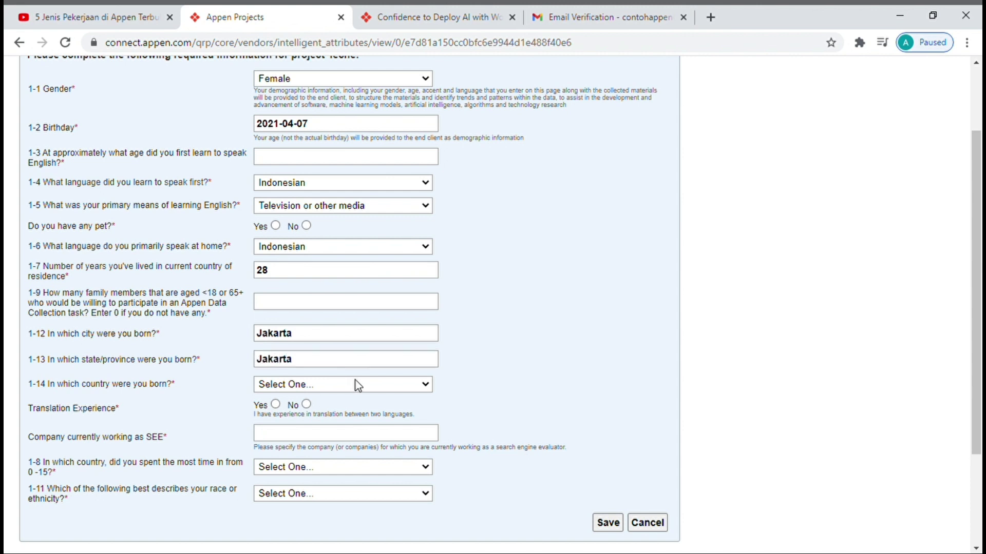
text(in)
key(Down)
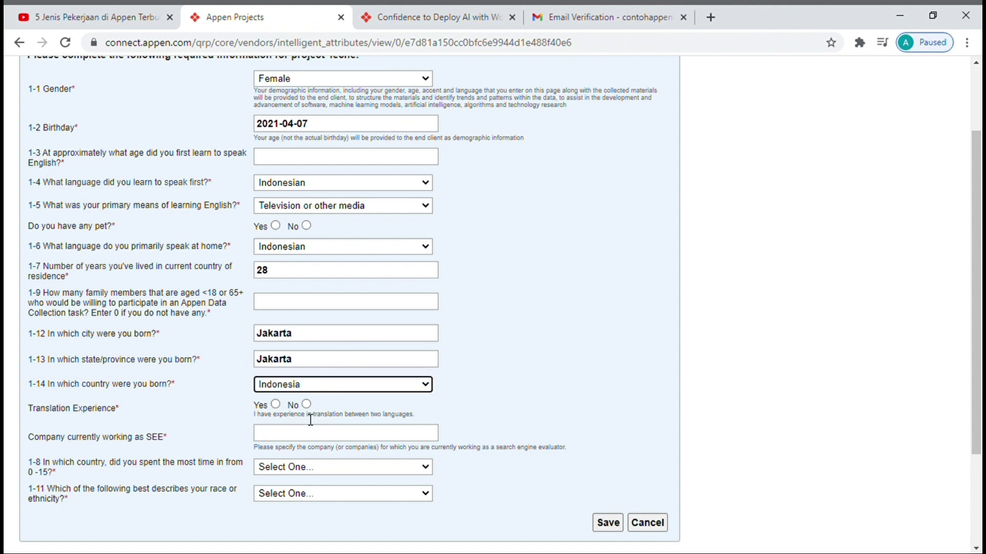
- Answer Yes for translation experience, enter company '-indo', Indonesia for ages 0–15, East Asian ethnicity, and save
scroll(310, 420, down, 1)
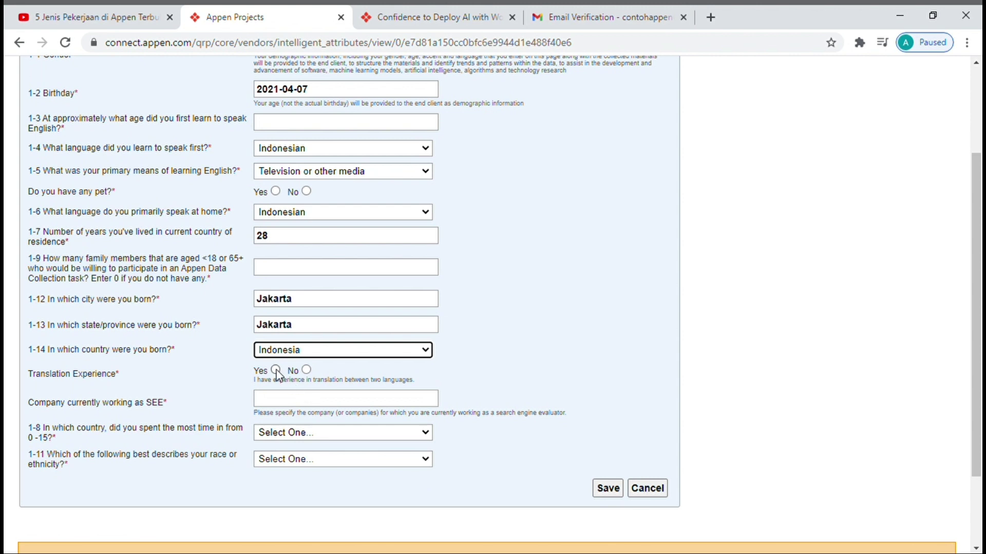
click(276, 404)
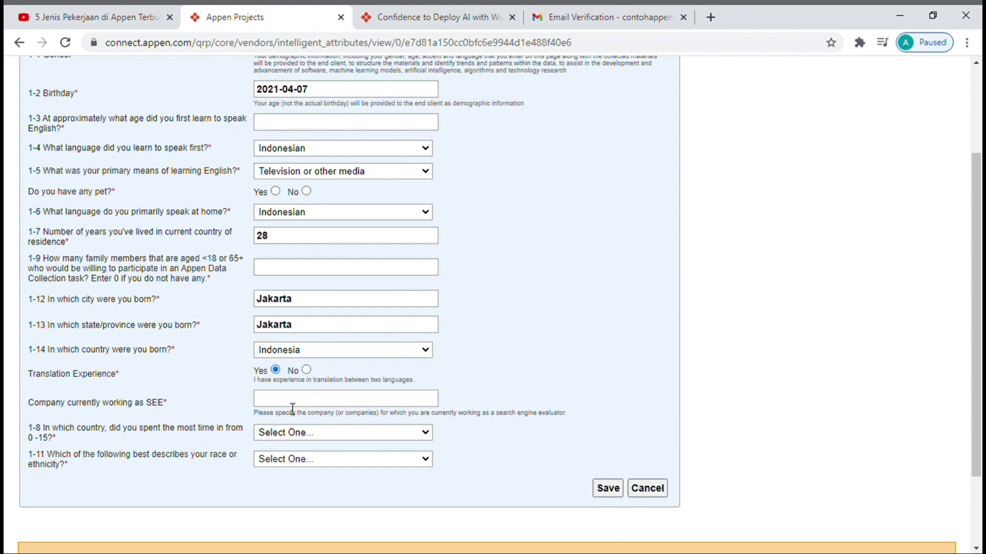
scroll(292, 408, down, 1)
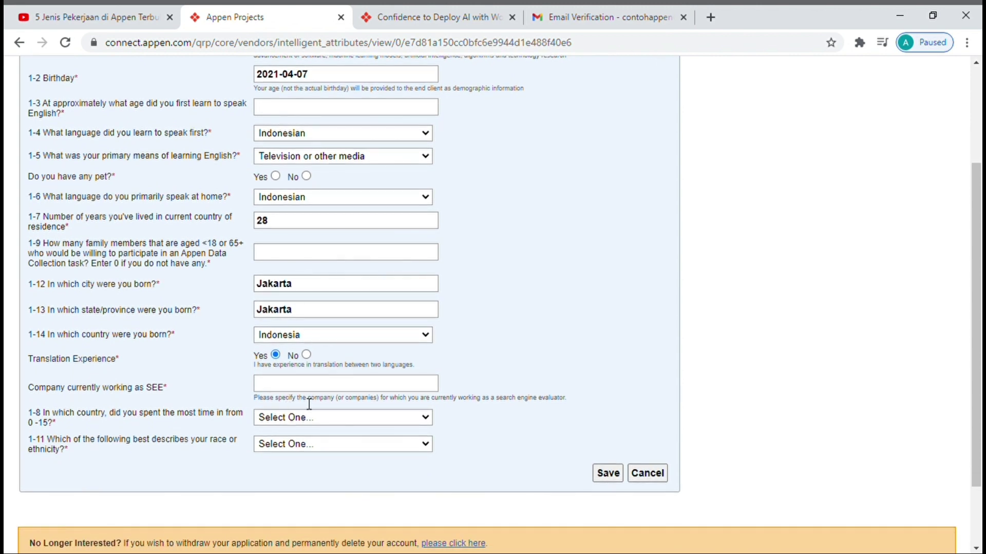
drag(309, 404, 315, 377)
click(322, 385)
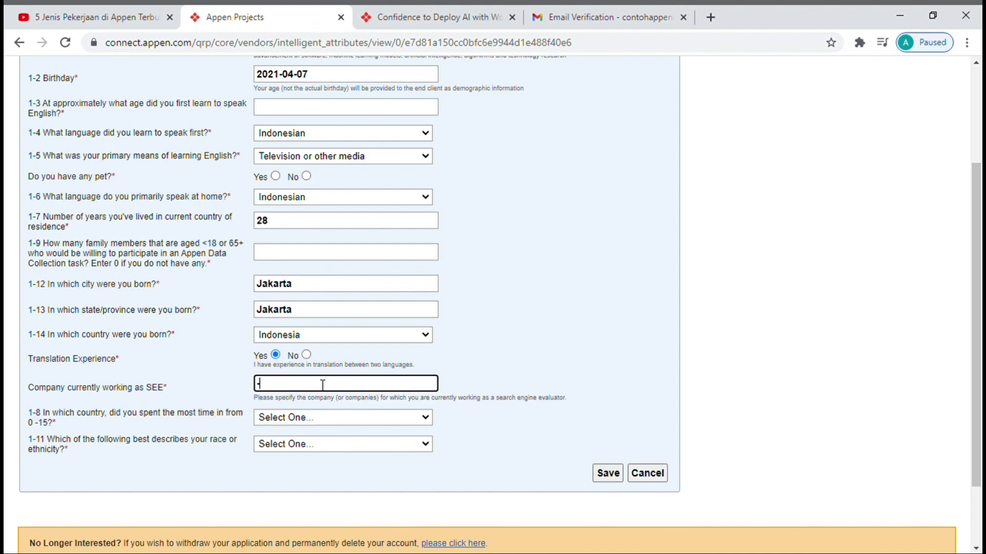
text(-)
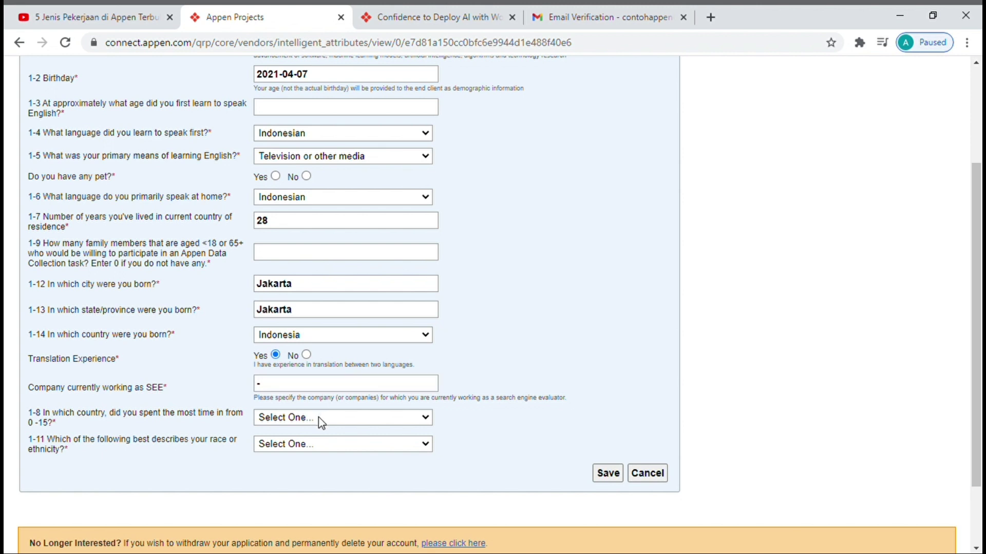
text(indonesia)
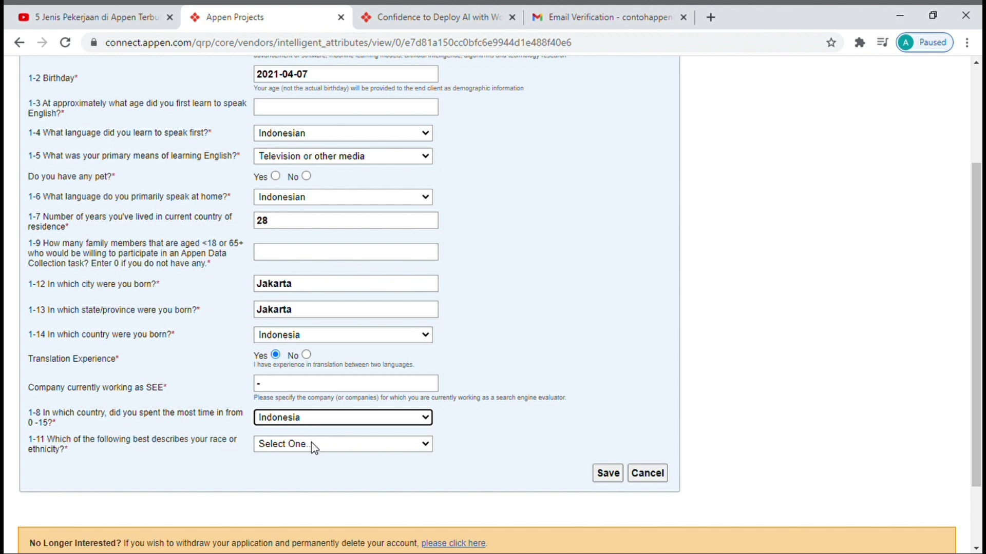
click(314, 448)
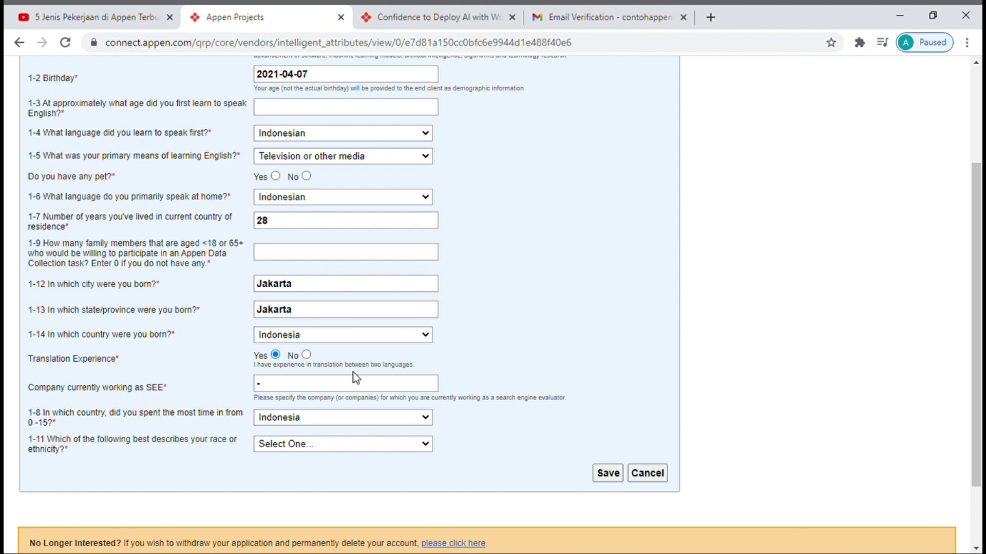
click(358, 385)
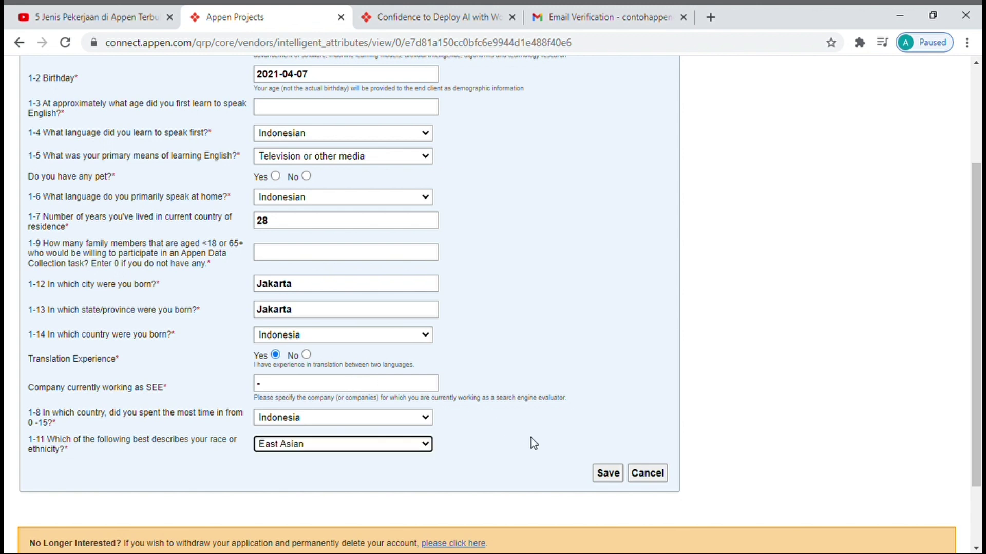
click(609, 474)
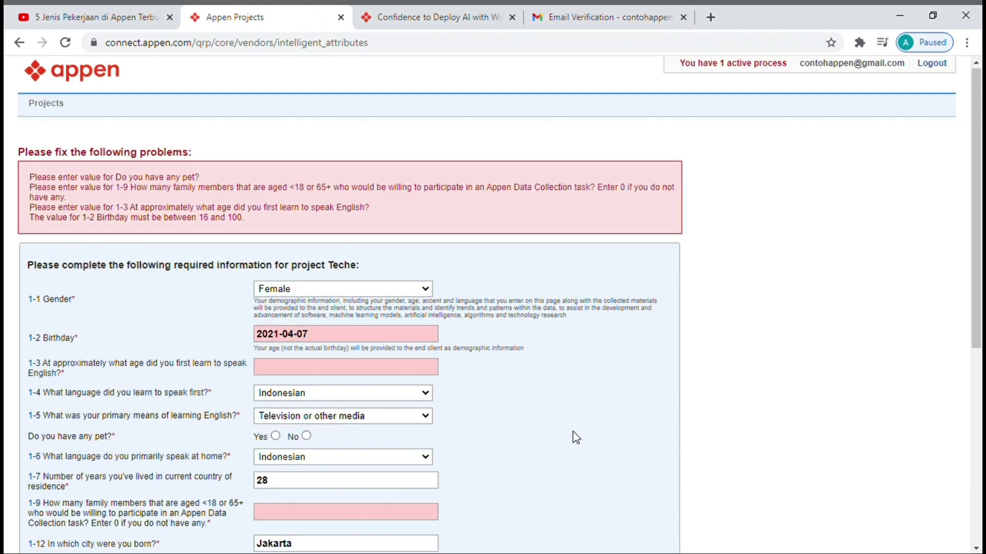
- Answer 1 for the flagged English-learning age question
scroll(576, 437, down, 1)
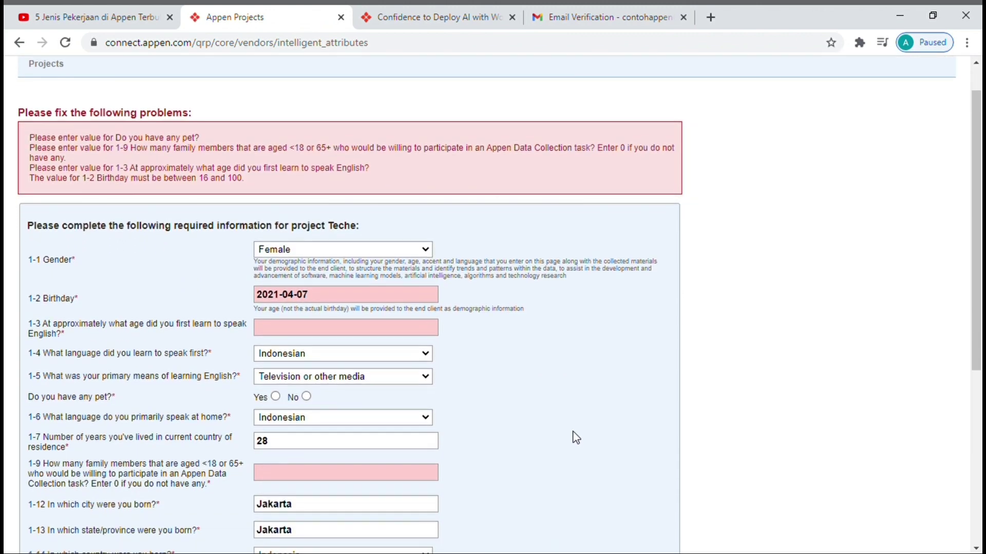
click(388, 332)
text(1)
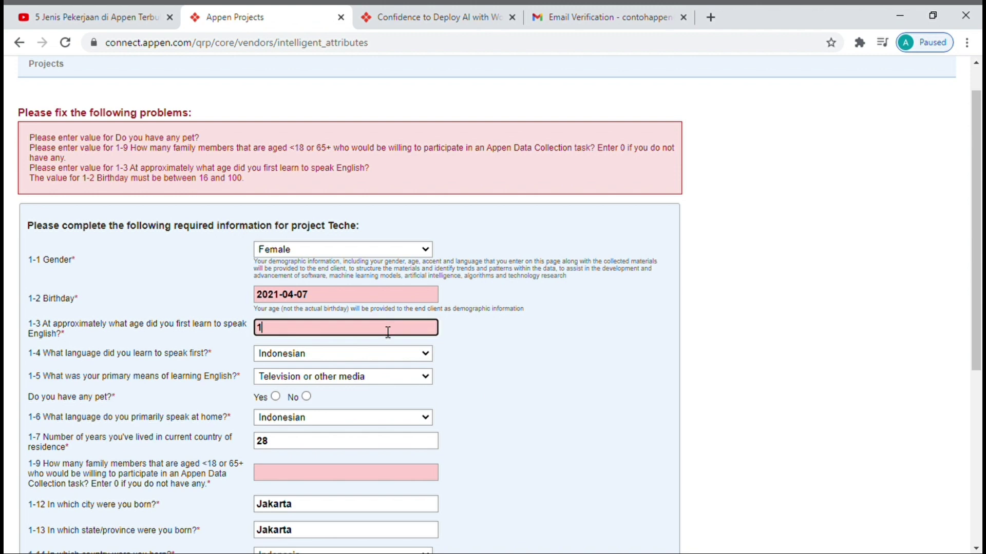
click(504, 409)
scroll(506, 411, down, 4)
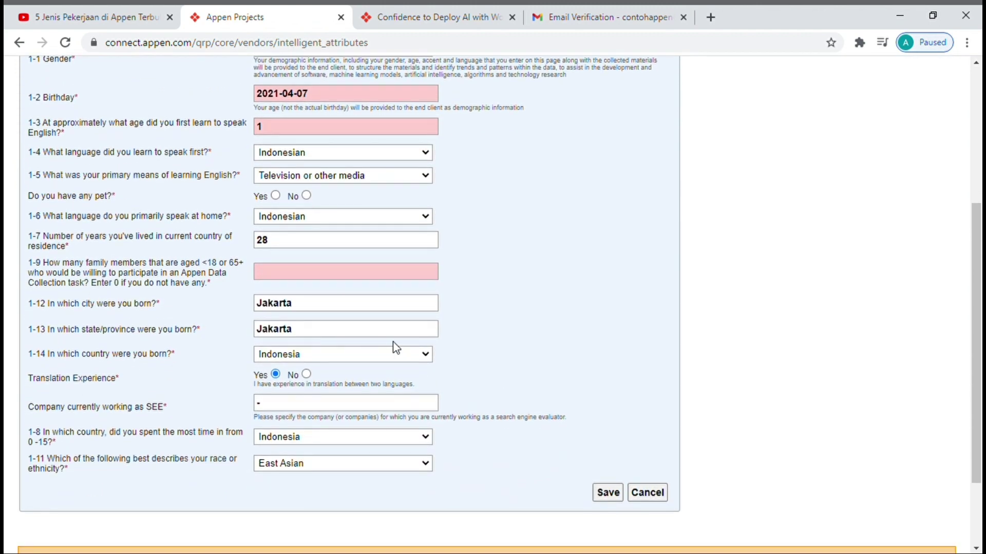
- Enter 0 family members, change gender to Male, and save the Teche form again
click(377, 279)
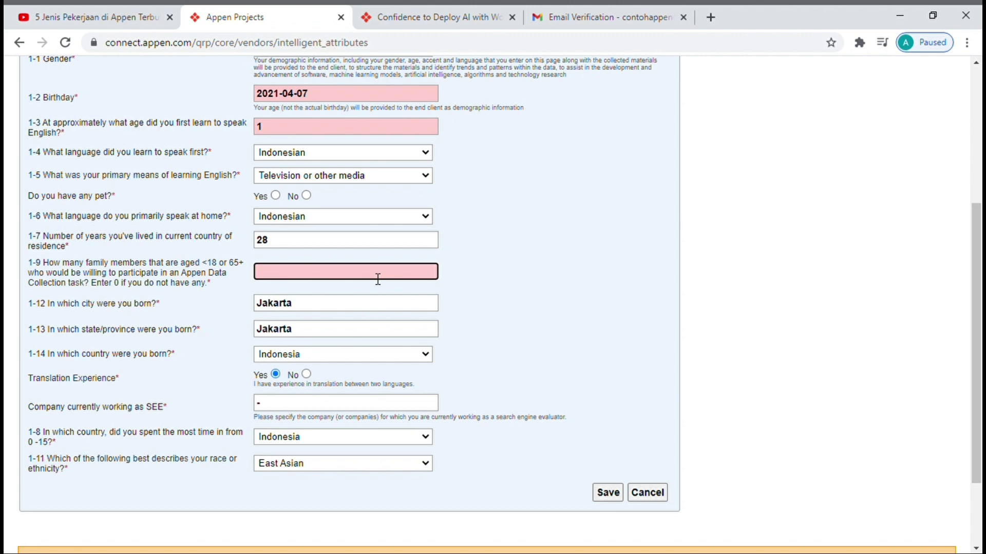
text(0)
key(Return)
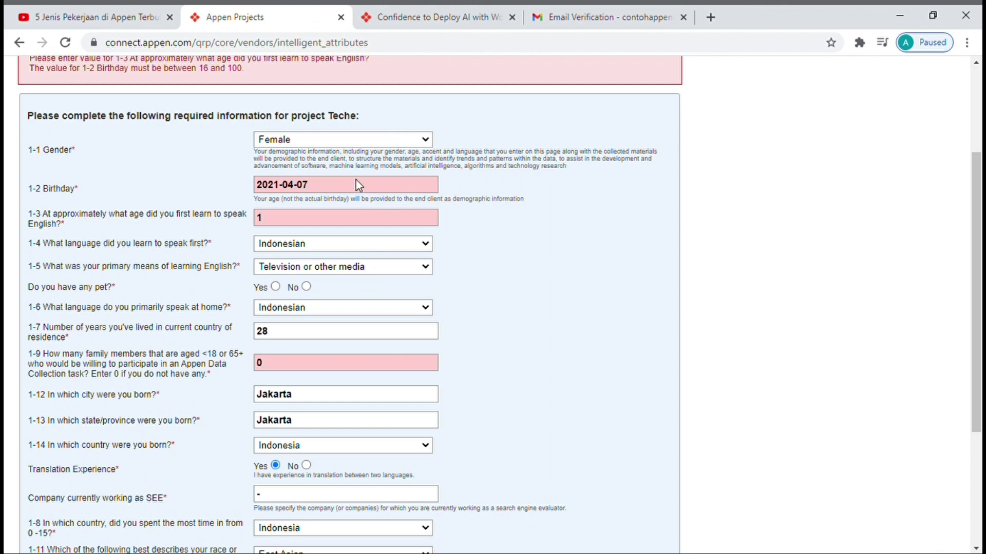
key(m)
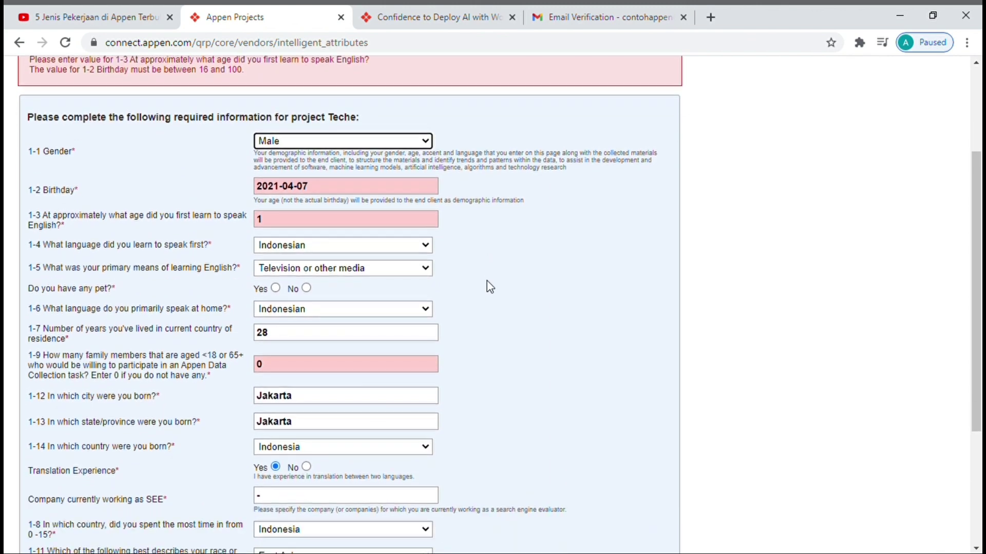
scroll(487, 285, down, 2)
click(613, 494)
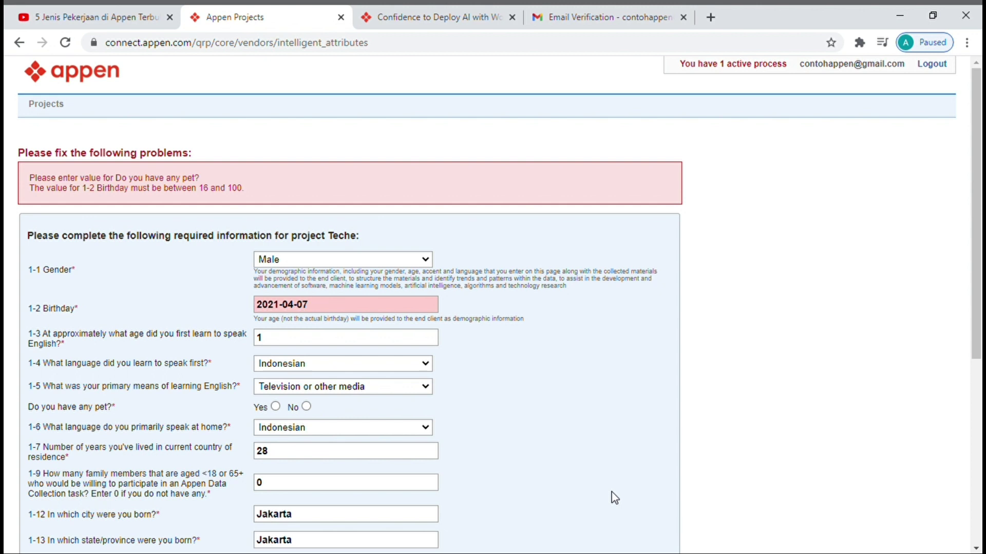
- Set the birthday to 25 October 2001 and save the form
click(334, 311)
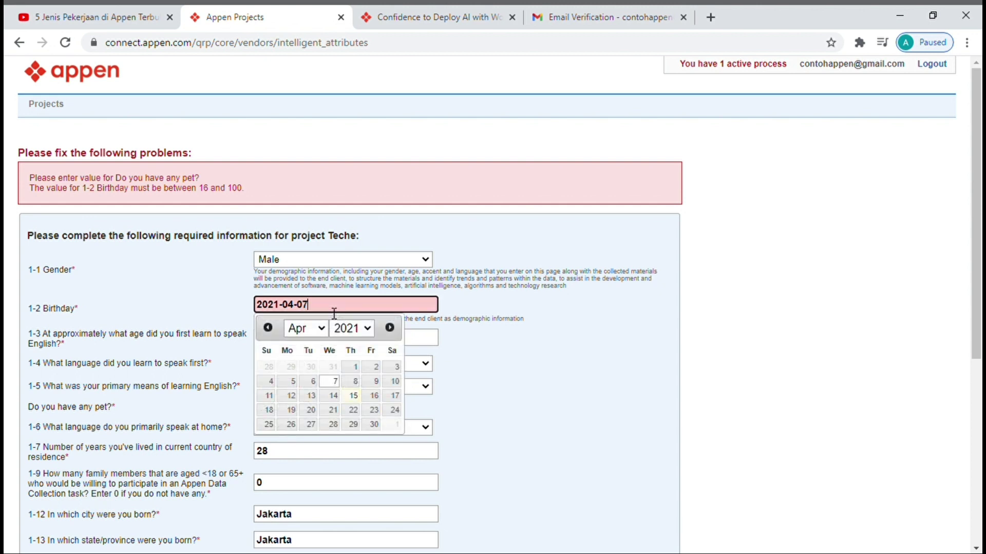
click(373, 333)
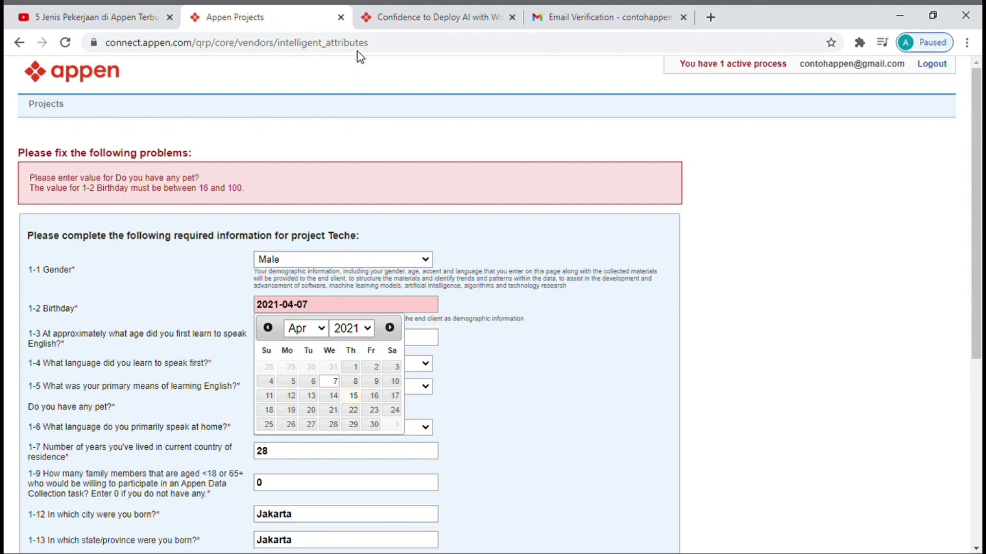
text(2001)
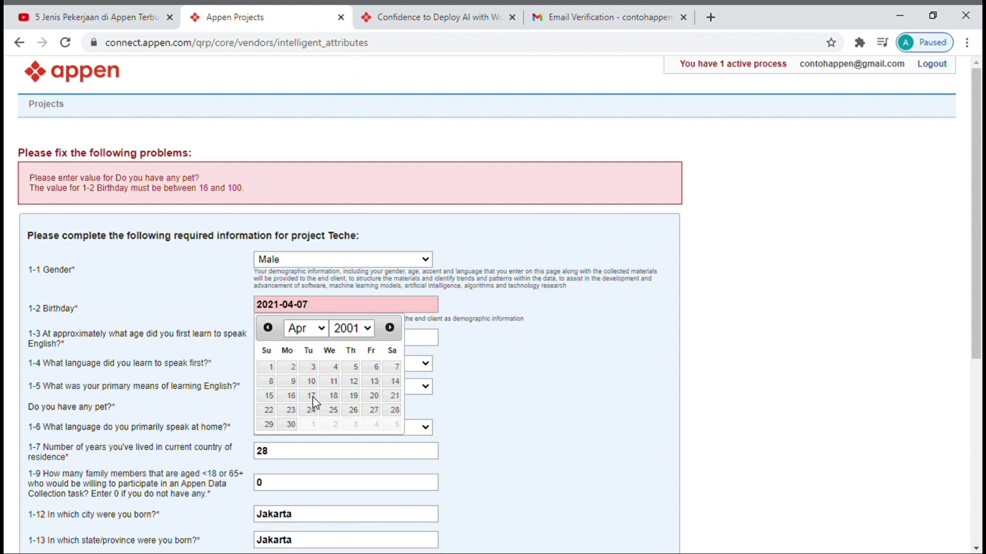
text(o)
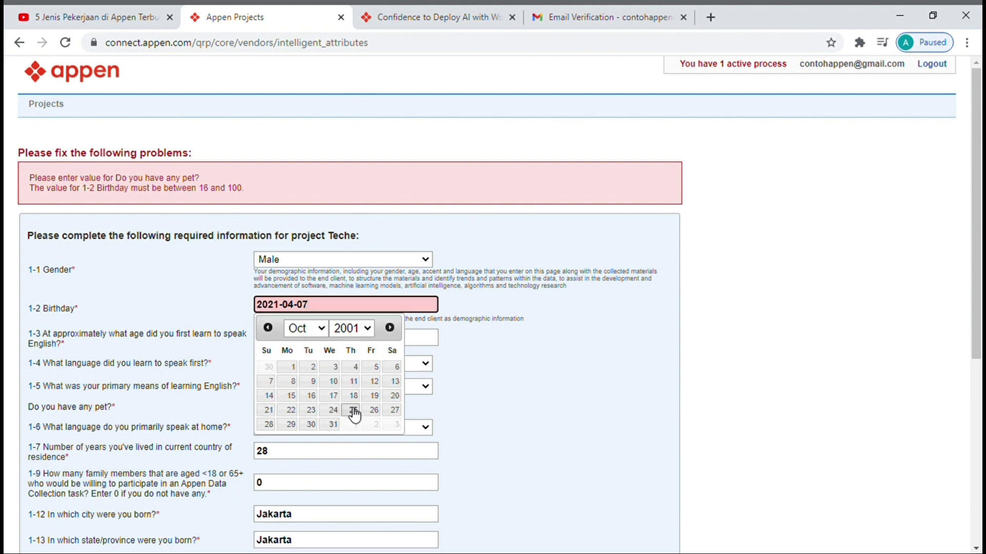
click(354, 411)
scroll(531, 421, down, 6)
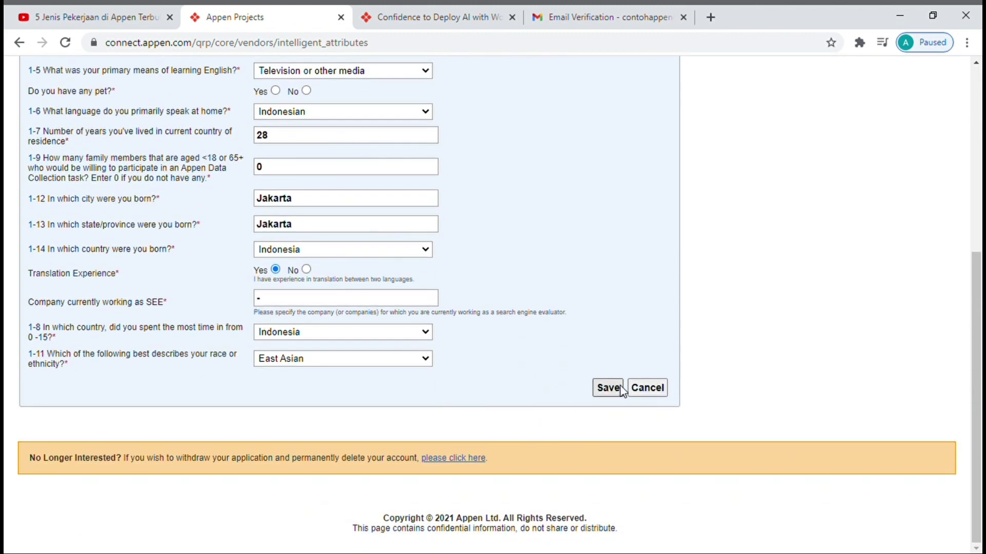
click(620, 388)
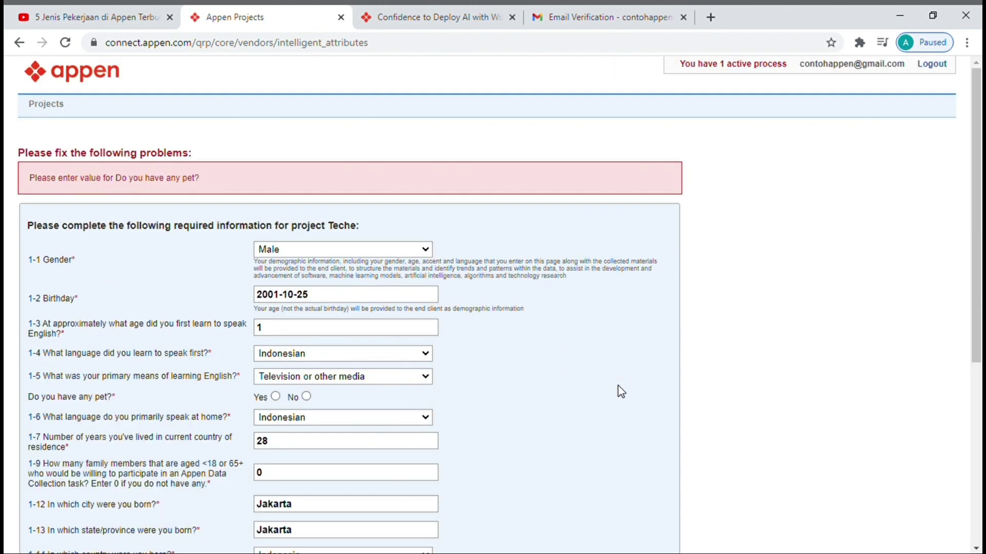
- Answer No to having a pet and save the completed Teche form
scroll(547, 371, down, 4)
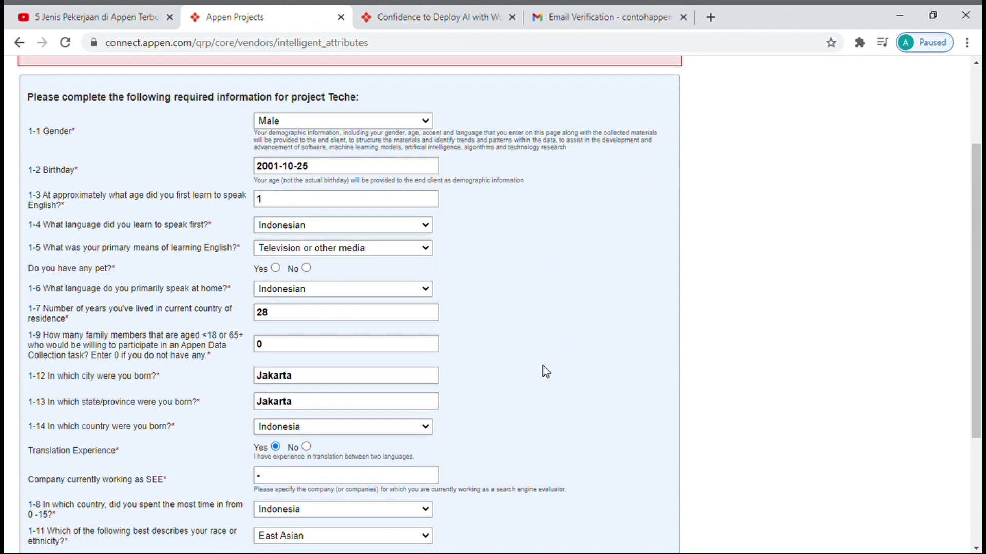
scroll(546, 372, up, 3)
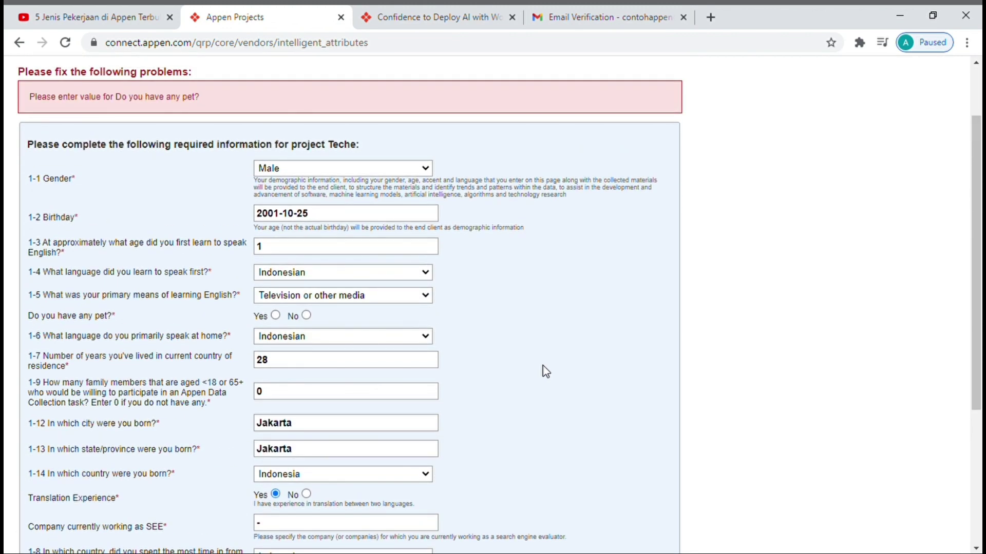
click(306, 316)
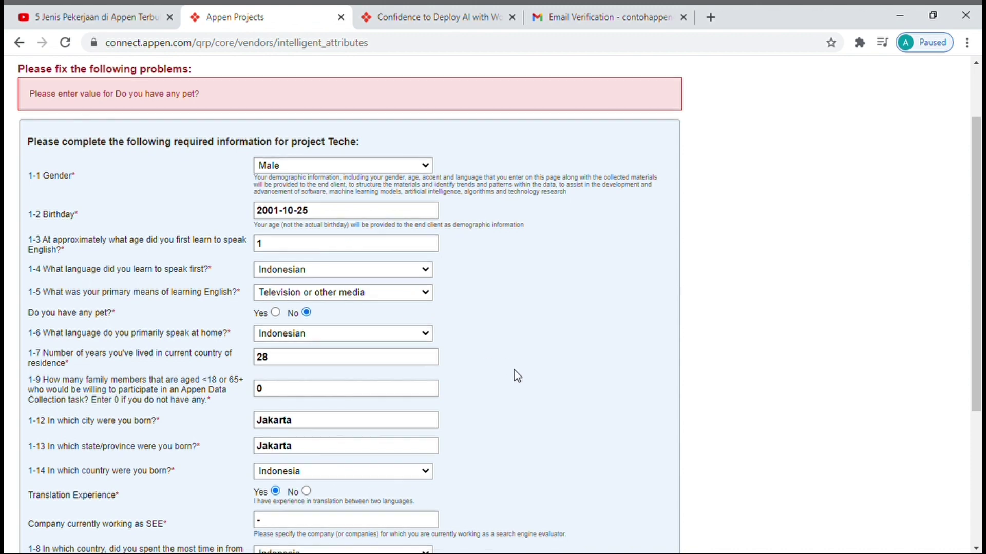
scroll(516, 375, down, 4)
click(609, 394)
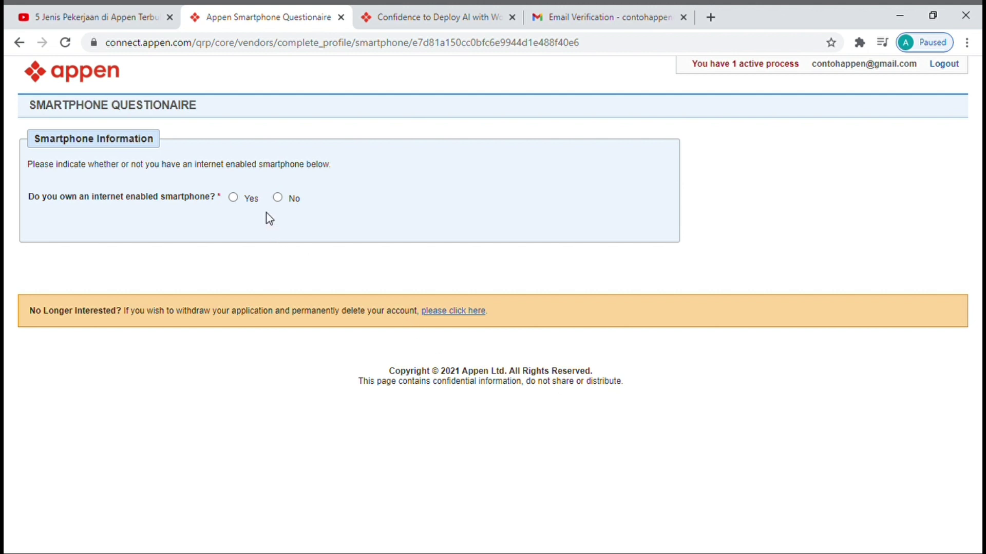
- Answer Yes to owning an internet-enabled smartphone and wait until the phone verification succeeds
click(234, 197)
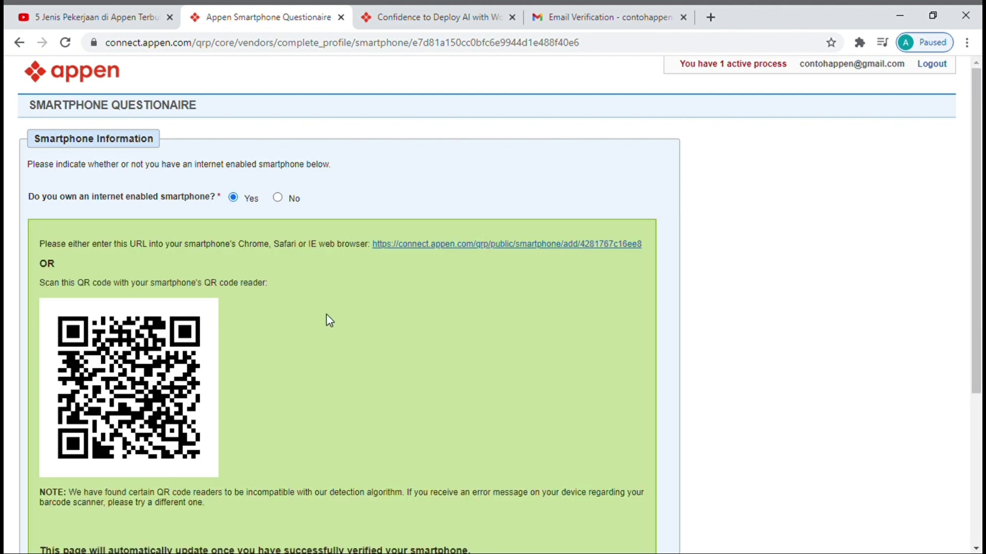
scroll(326, 315, down, 3)
scroll(328, 328, up, 2)
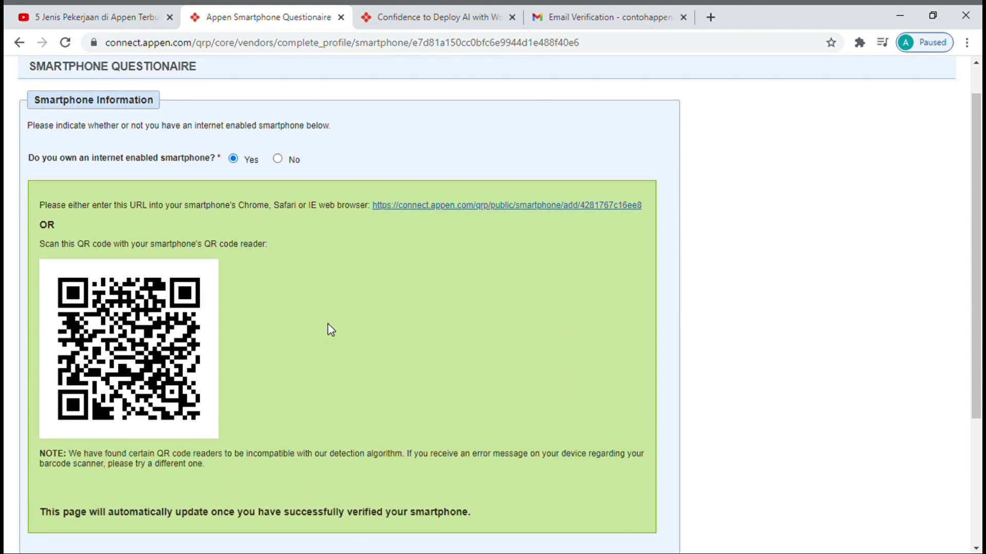
scroll(368, 215, down, 3)
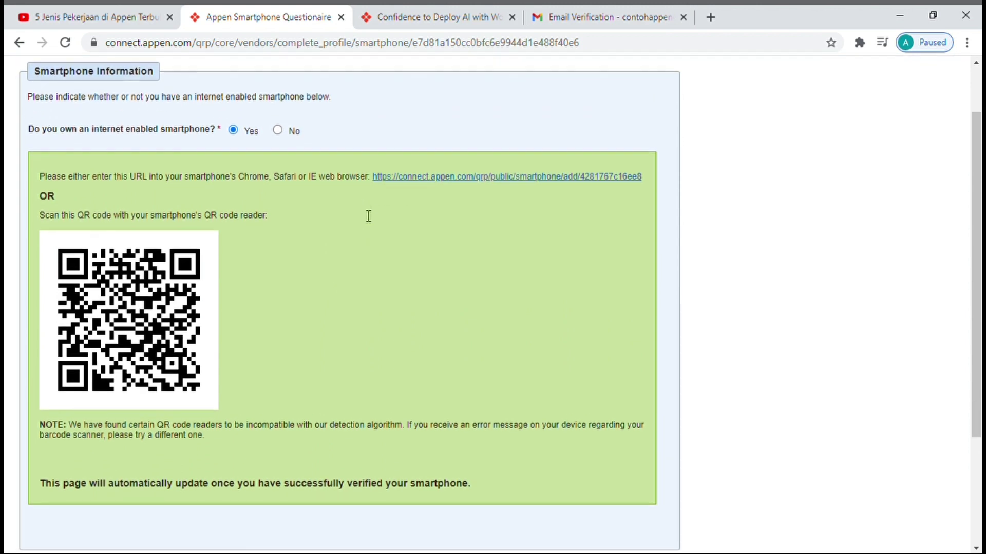
scroll(365, 213, up, 3)
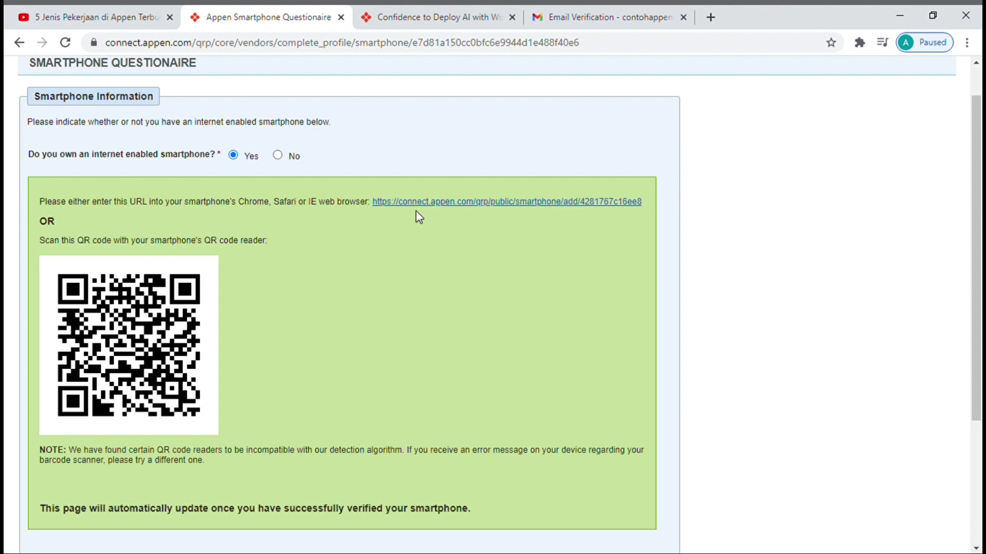
scroll(377, 234, down, 4)
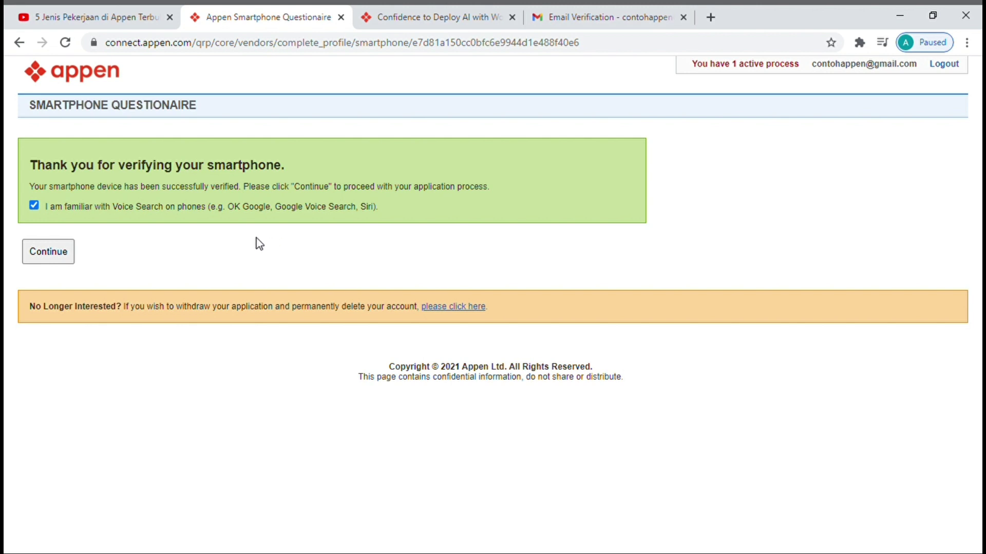
- Continue the application and review the Teche Qualification process status message twice
click(62, 261)
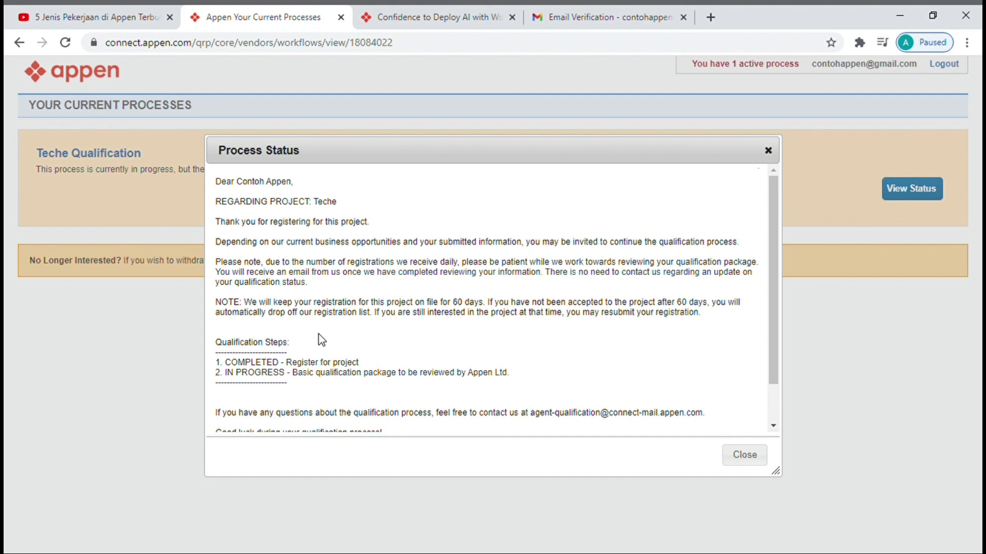
scroll(322, 340, down, 1)
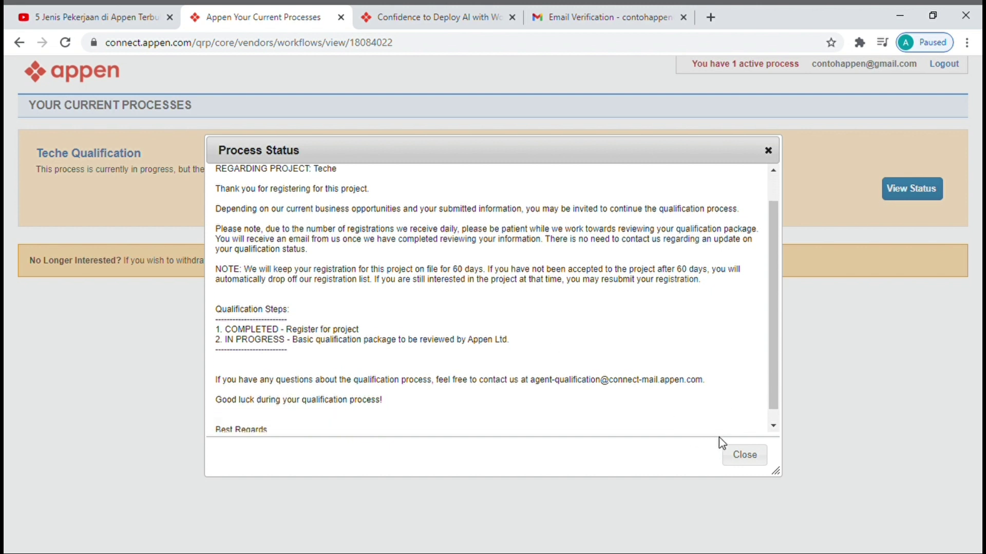
click(744, 455)
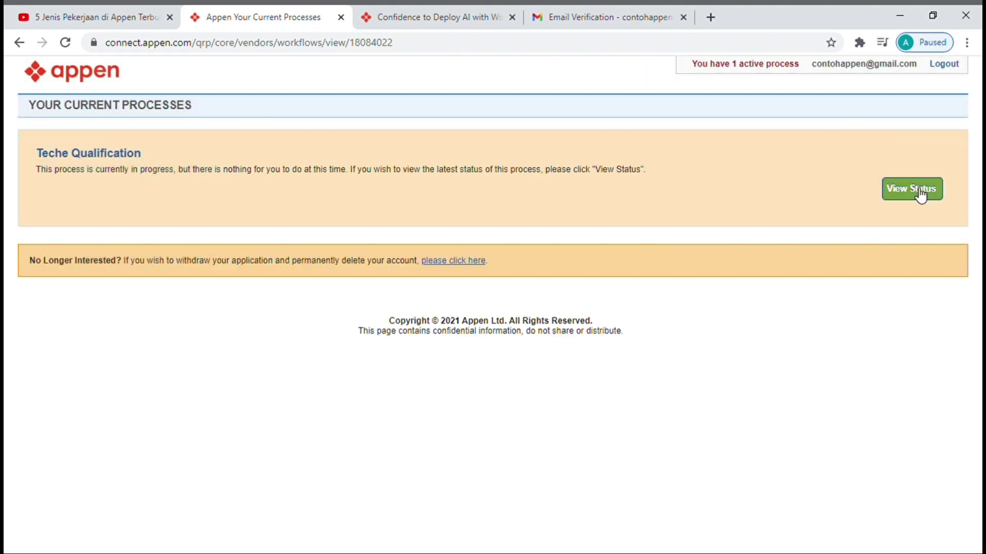
click(919, 194)
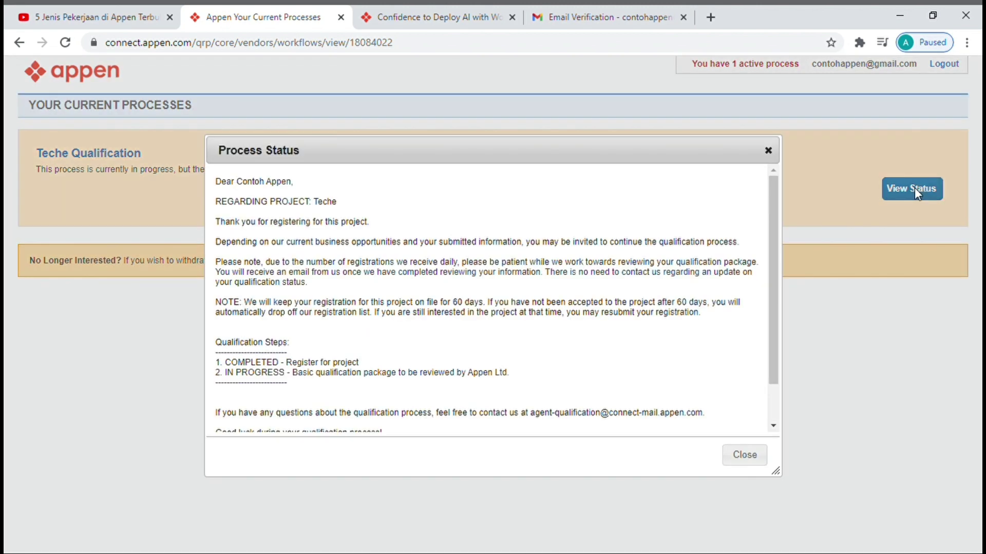
click(769, 151)
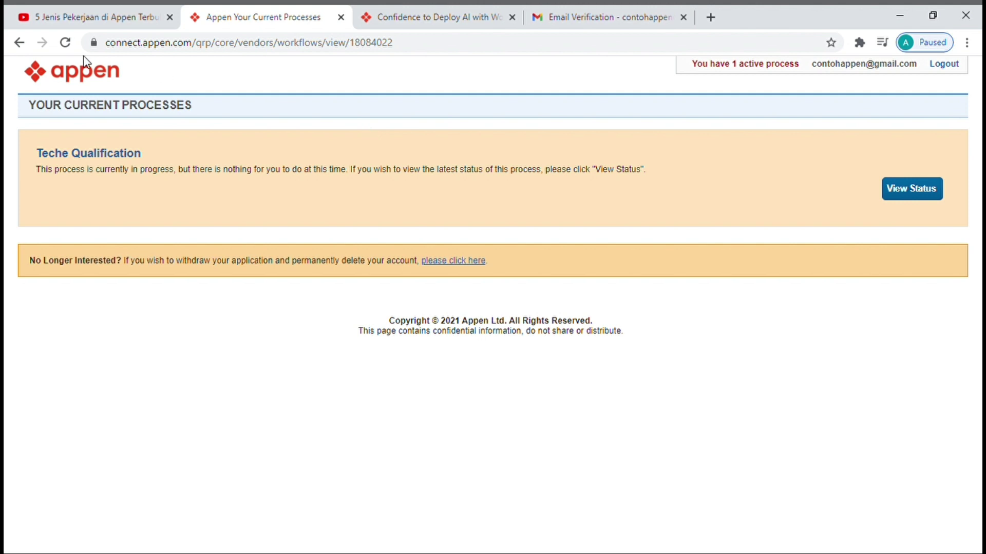
- From the active processes list, check the Teche Qualification status showing registration completed
click(17, 48)
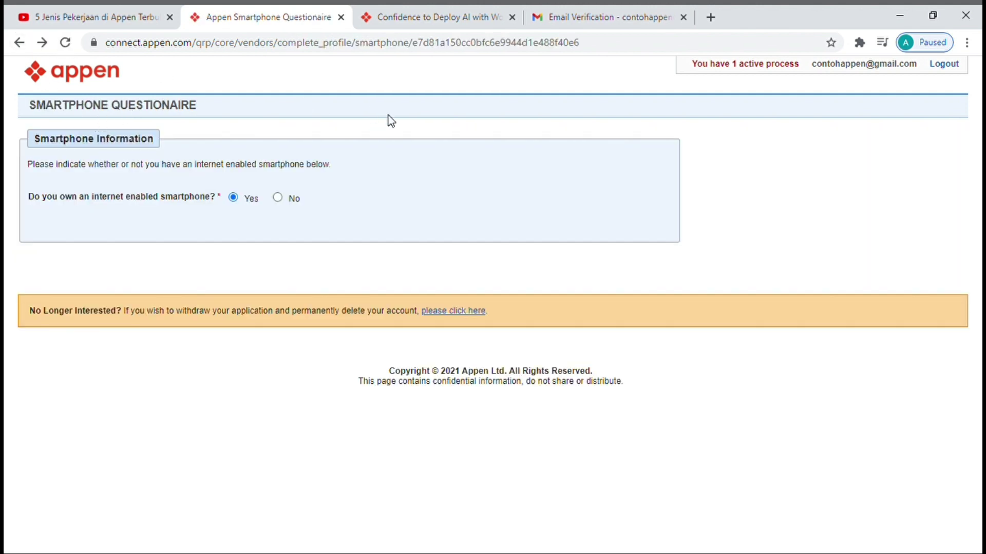
click(736, 72)
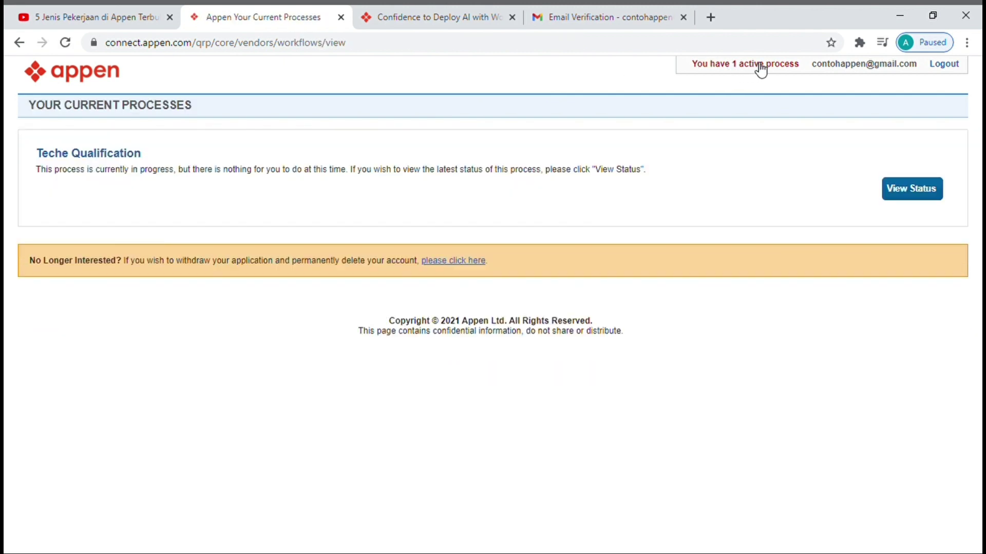
click(913, 203)
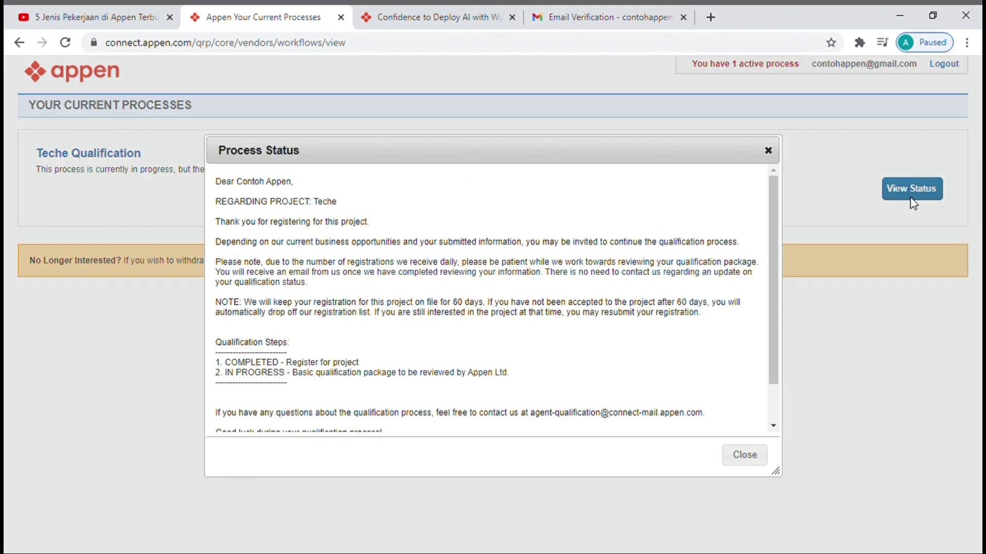
click(745, 455)
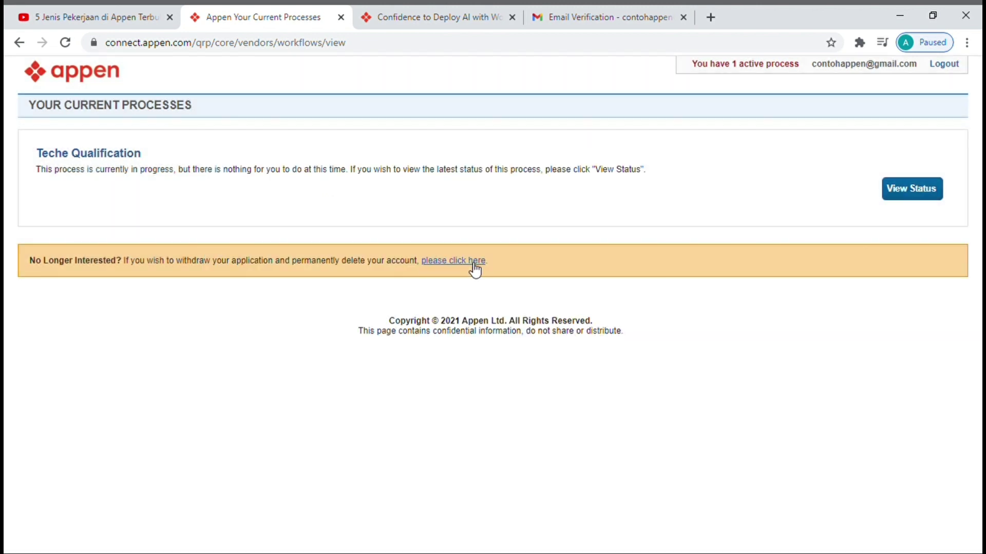